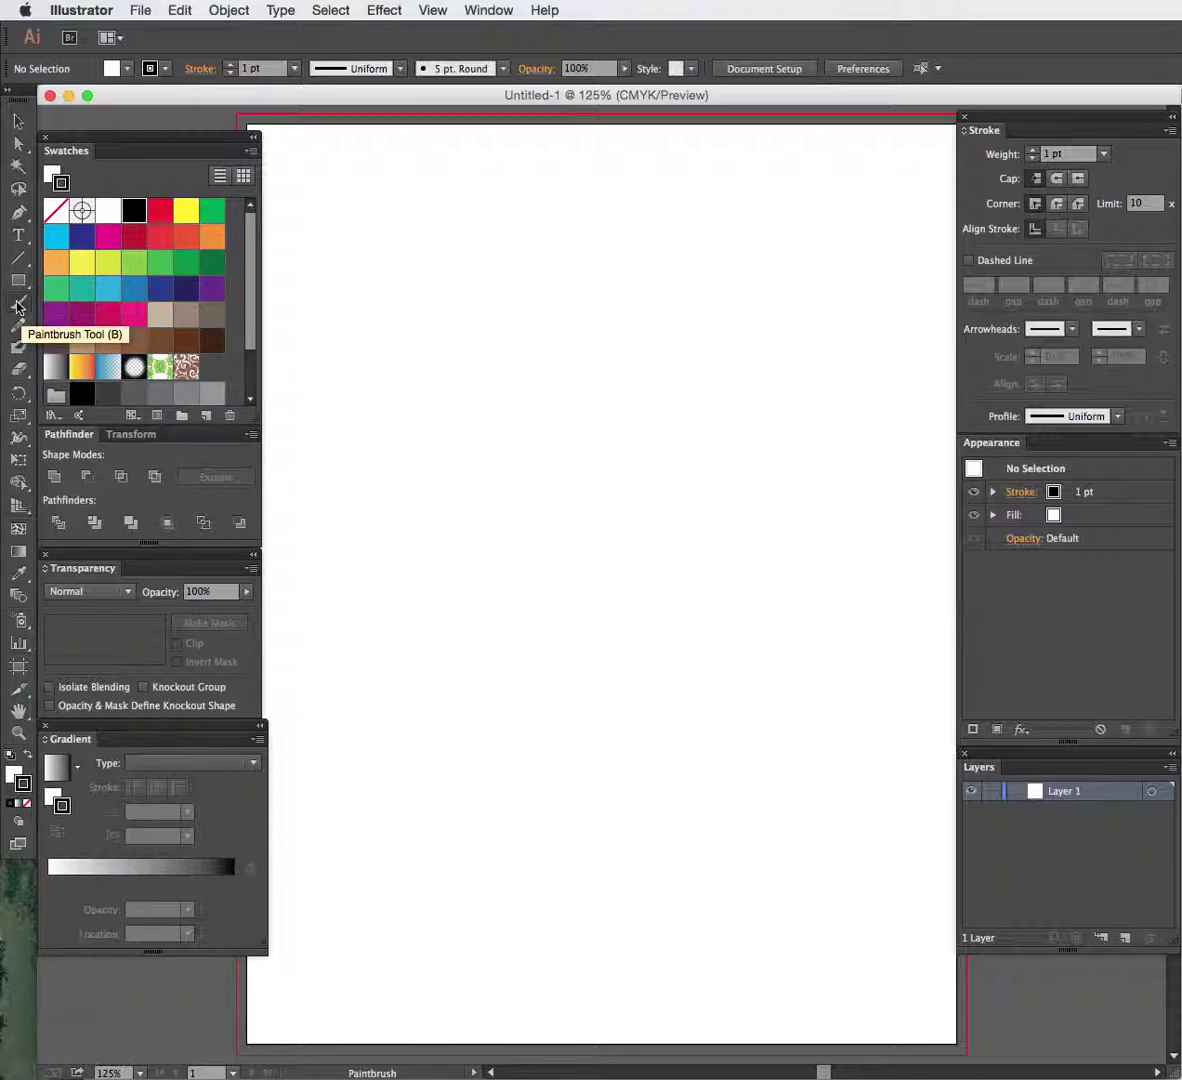
# Step: Choose the Paintbrush Tool, then paint a trial stroke and undo it, leaving the artboard empty
pyautogui.click(17, 304)
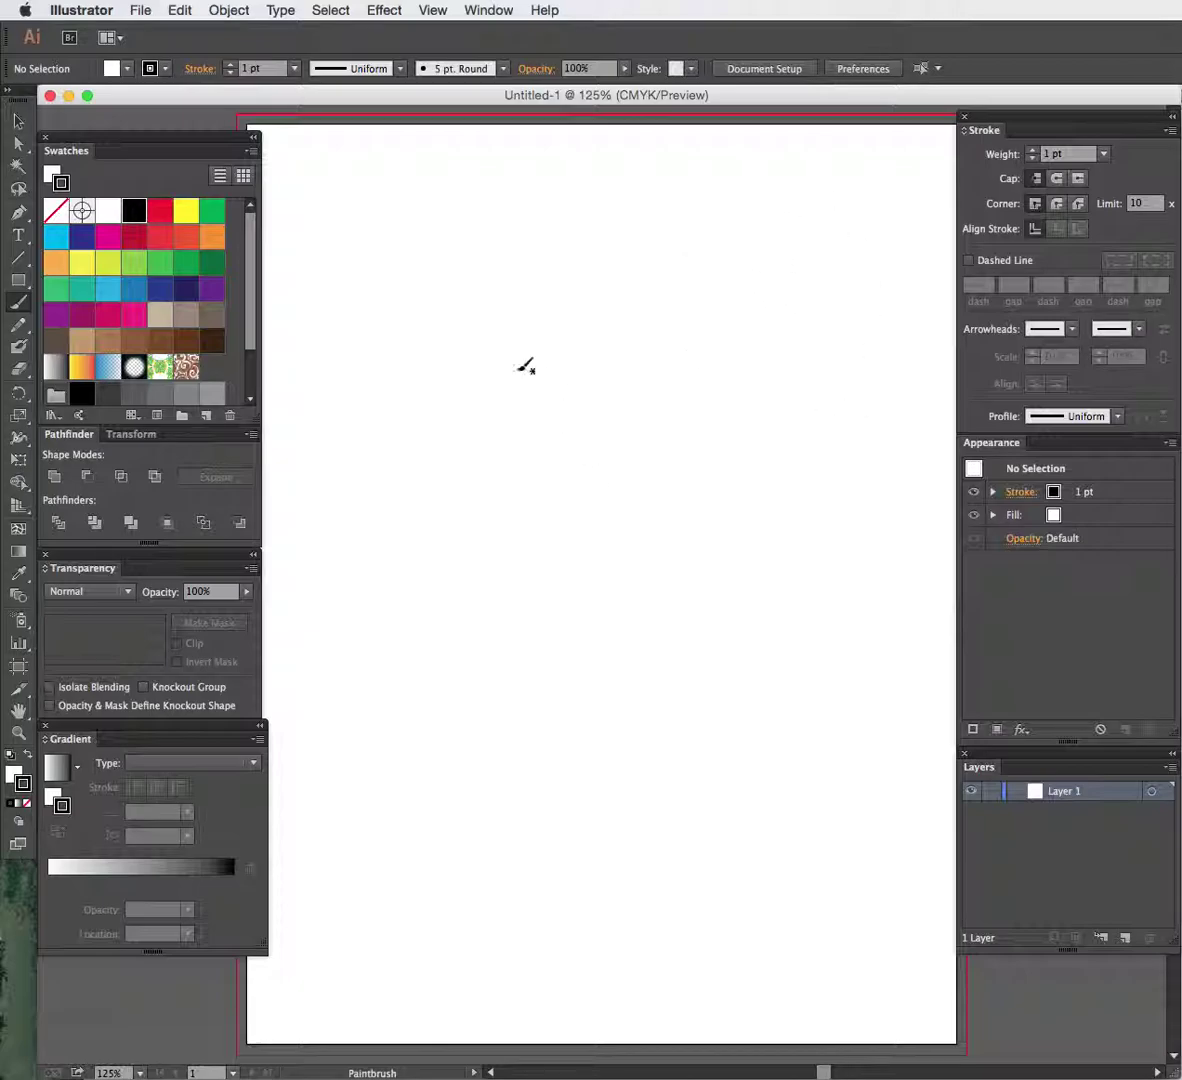
pyautogui.moveTo(607, 351)
pyautogui.mouseDown()
pyautogui.moveTo(625, 302)
pyautogui.moveTo(712, 266)
pyautogui.moveTo(797, 265)
pyautogui.moveTo(849, 357)
pyautogui.mouseUp()
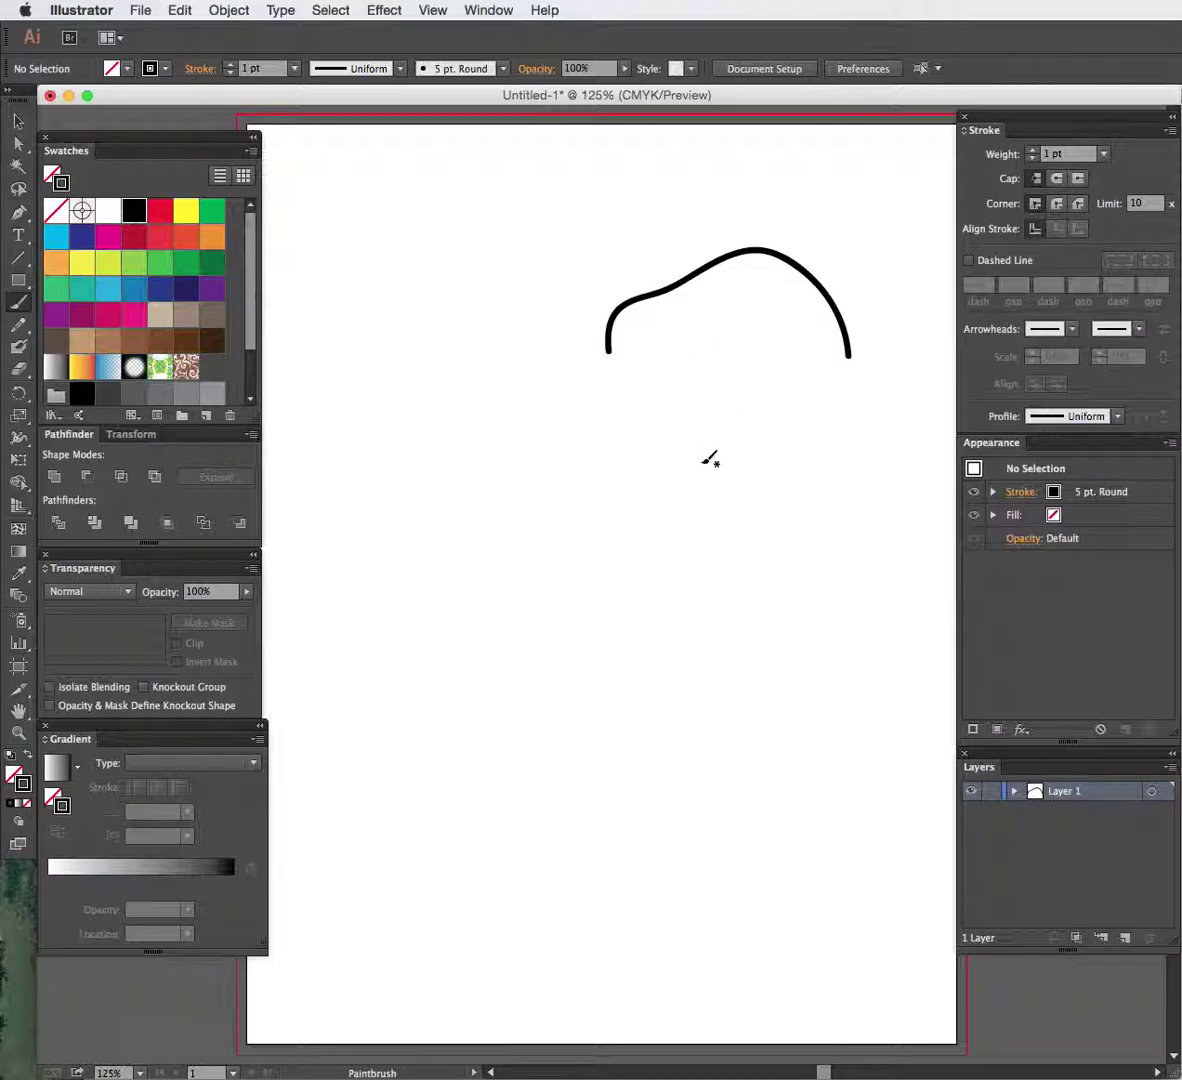
pyautogui.press('super+z')
pyautogui.press('super+z')
pyautogui.press('super+z')
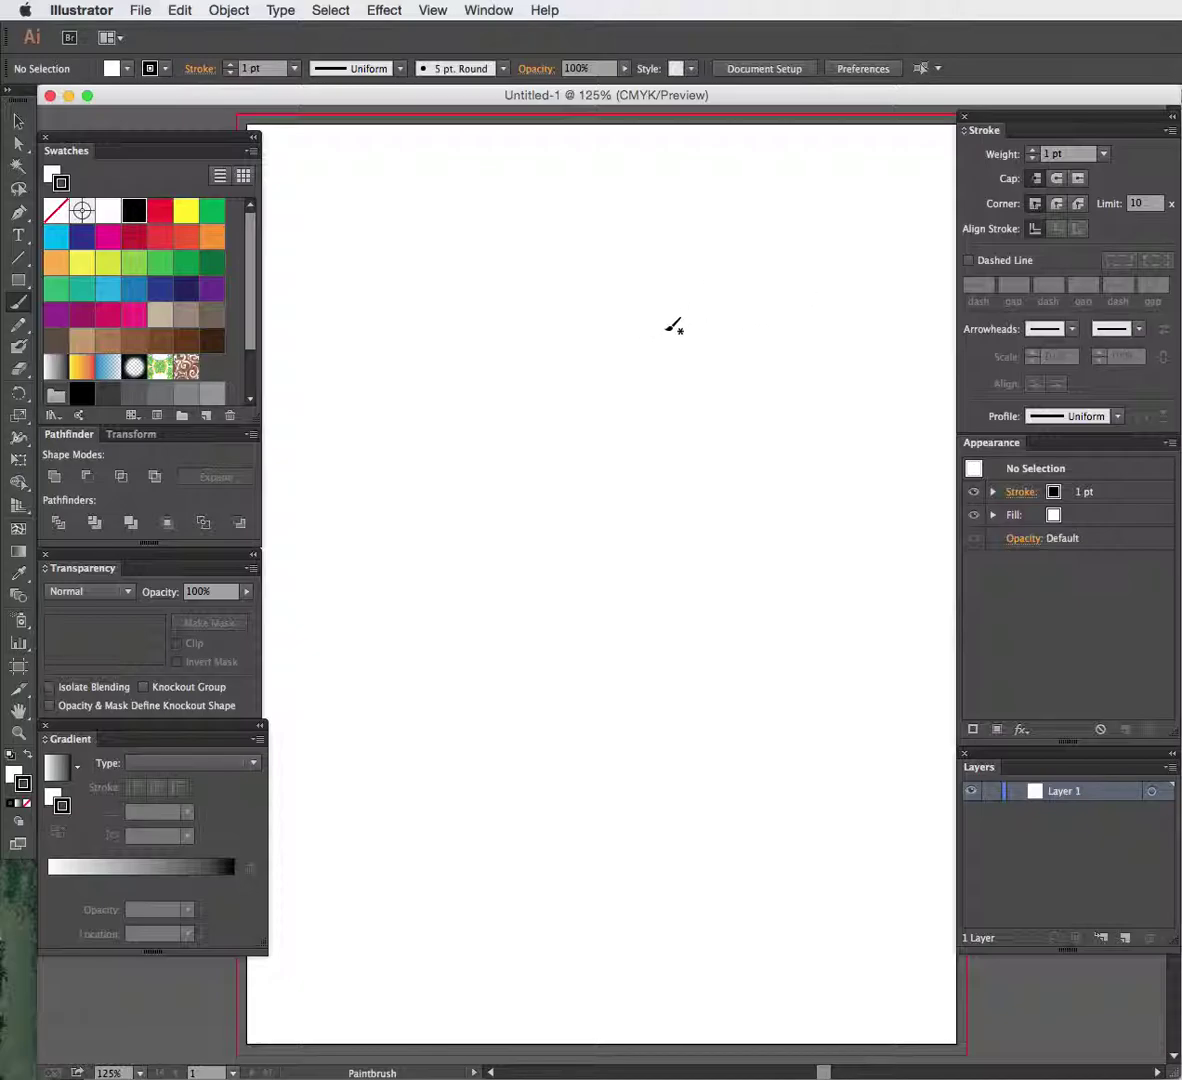
# Step: Draw the bear's head with two ears and eyes, redrawing the cheek-and-chin outline
pyautogui.moveTo(632, 325)
pyautogui.mouseDown()
pyautogui.moveTo(769, 311)
pyautogui.moveTo(788, 280)
pyautogui.moveTo(800, 336)
pyautogui.mouseUp()
pyautogui.moveTo(745, 290); pyautogui.dragTo(785, 320)
pyautogui.moveTo(655, 302)
pyautogui.mouseDown()
pyautogui.moveTo(593, 321)
pyautogui.moveTo(614, 371)
pyautogui.moveTo(620, 330)
pyautogui.moveTo(672, 362)
pyautogui.mouseUp()
pyautogui.moveTo(742, 350)
pyautogui.mouseDown()
pyautogui.moveTo(716, 394)
pyautogui.moveTo(729, 413)
pyautogui.moveTo(752, 405)
pyautogui.moveTo(694, 425)
pyautogui.mouseUp()
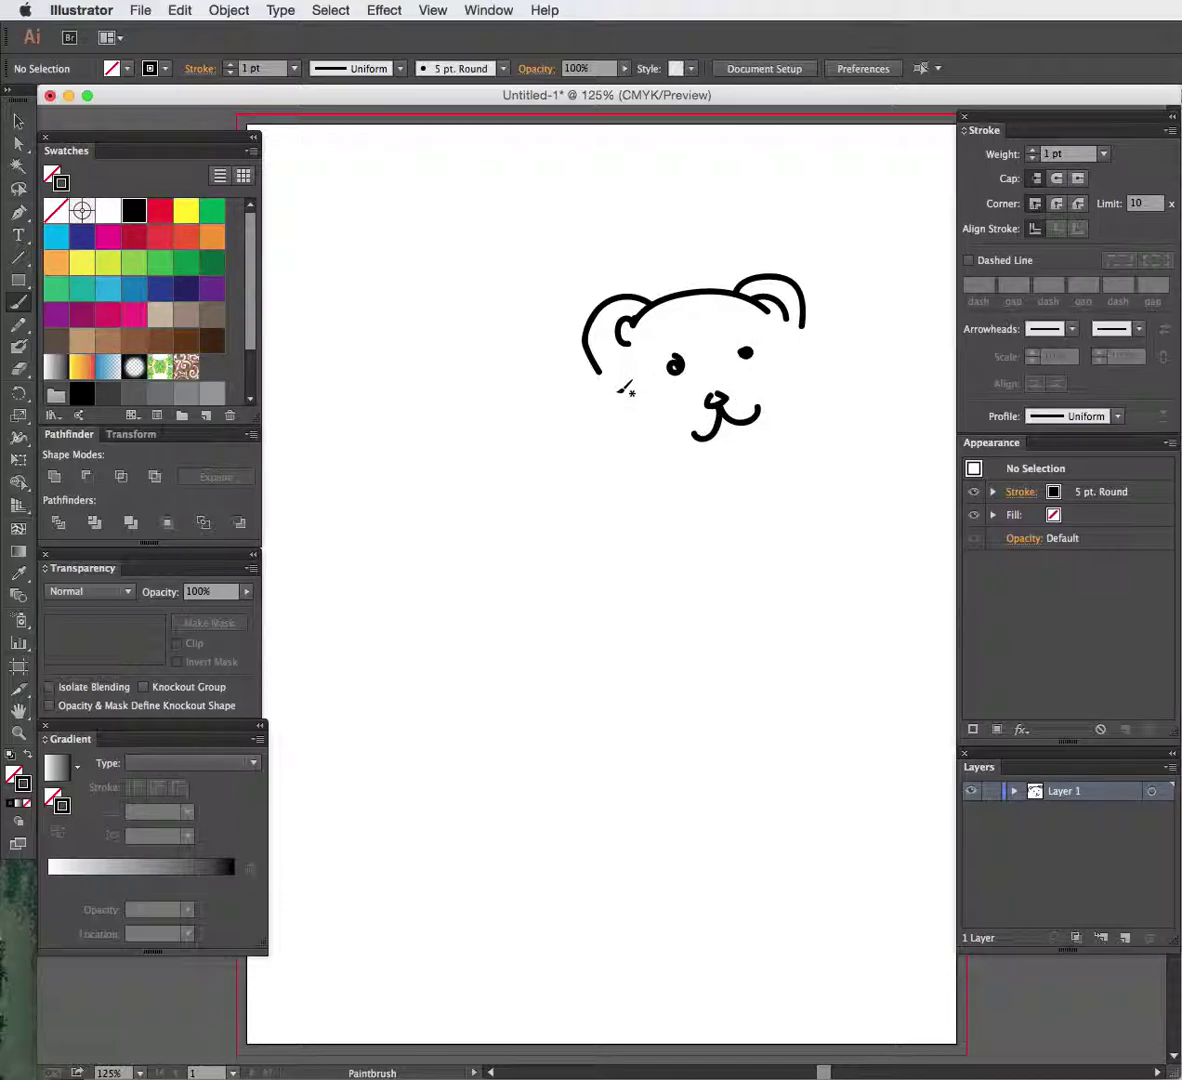
pyautogui.moveTo(603, 376)
pyautogui.mouseDown()
pyautogui.moveTo(691, 446)
pyautogui.moveTo(750, 436)
pyautogui.moveTo(790, 407)
pyautogui.moveTo(792, 330)
pyautogui.mouseUp()
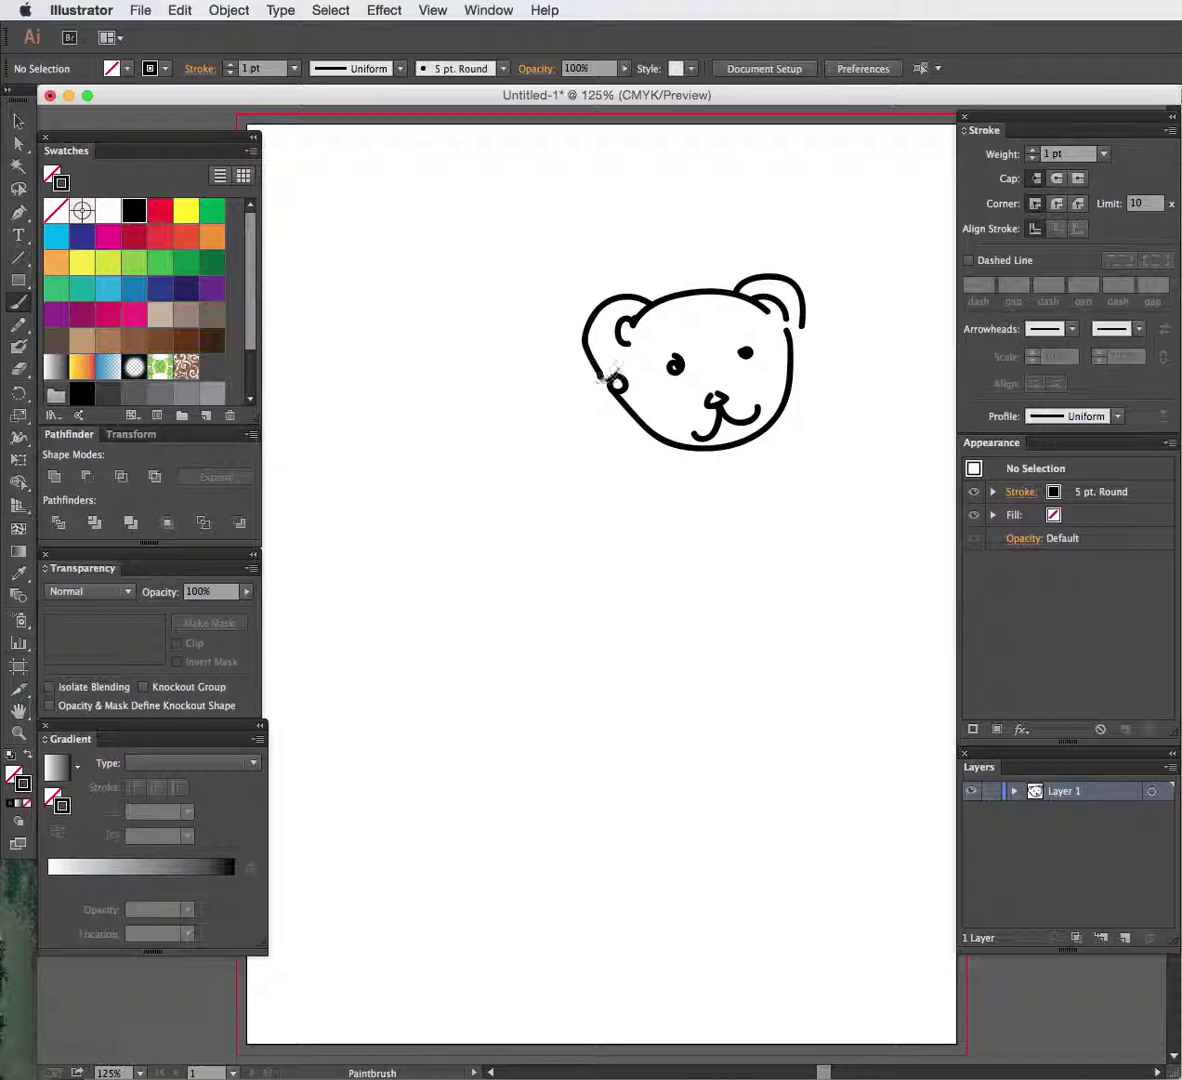
pyautogui.press('super+z')
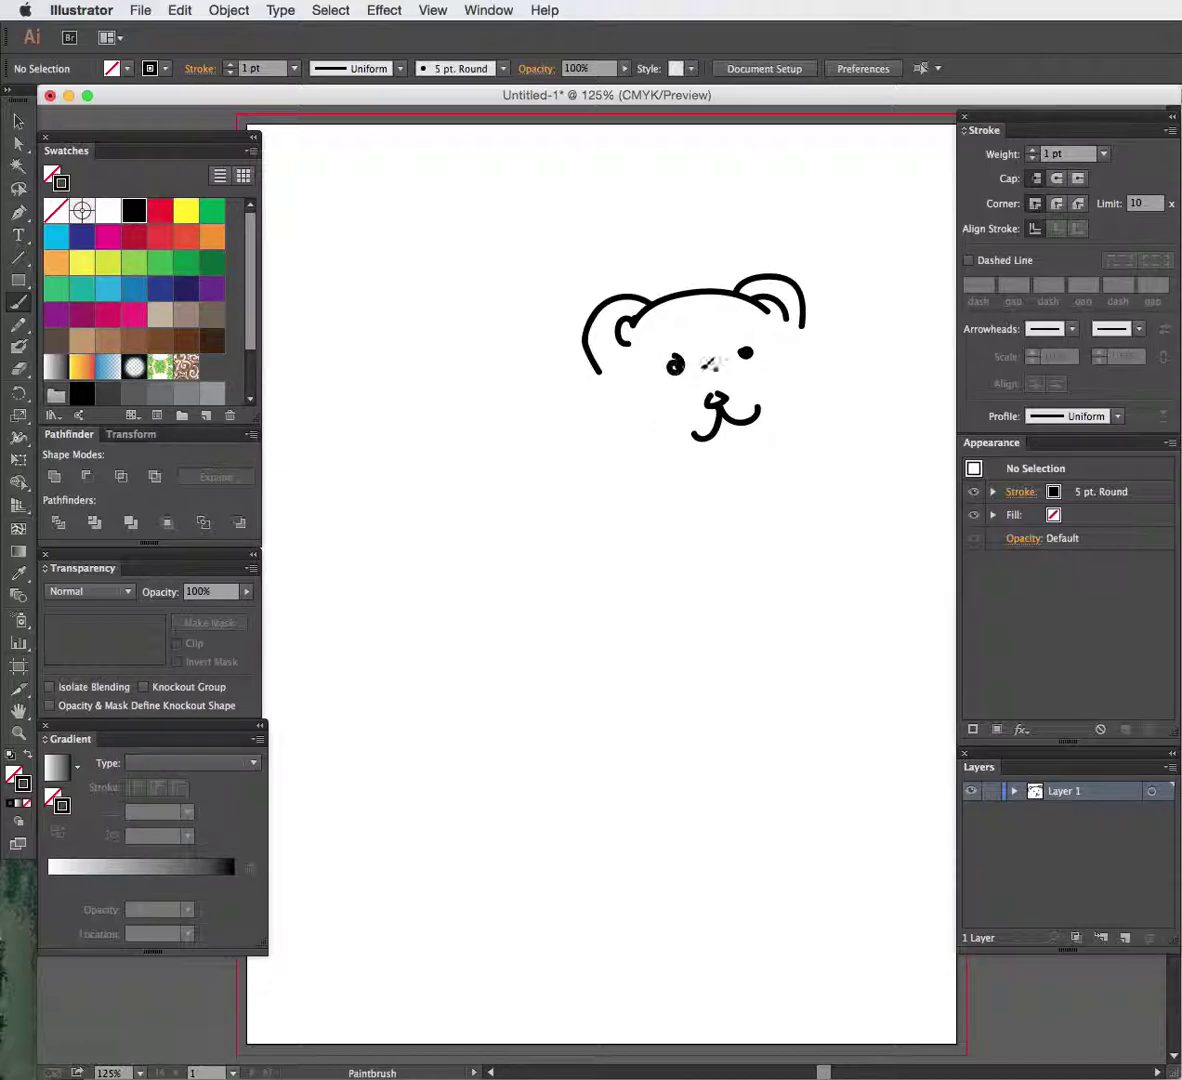
pyautogui.moveTo(603, 368)
pyautogui.mouseDown()
pyautogui.moveTo(658, 441)
pyautogui.moveTo(693, 458)
pyautogui.moveTo(732, 456)
pyautogui.moveTo(773, 436)
pyautogui.moveTo(792, 407)
pyautogui.moveTo(800, 322)
pyautogui.mouseUp()
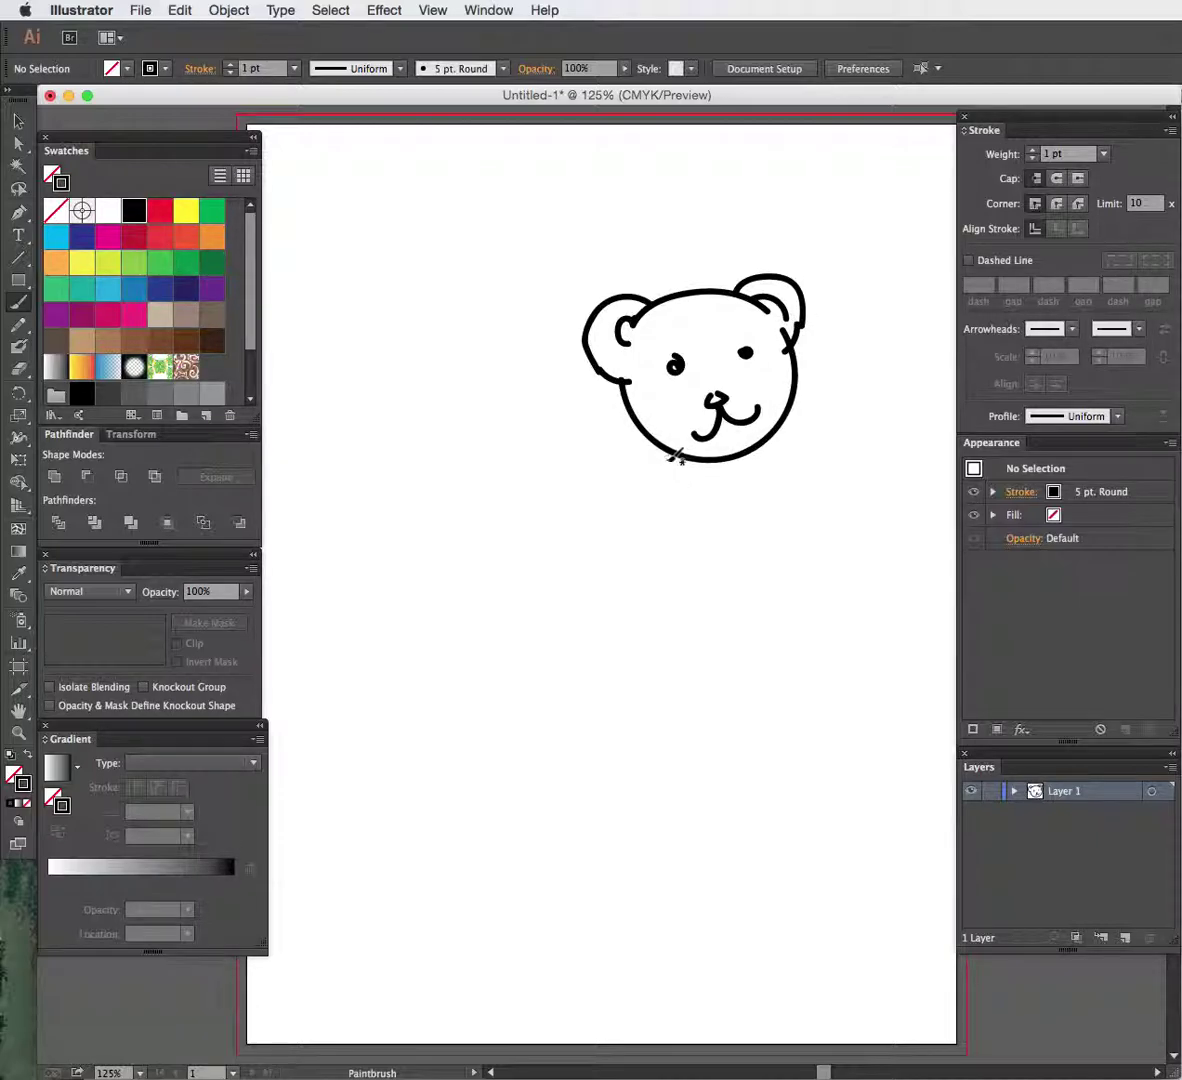
# Step: Draw the arms, body and legs, adding paw pad, hand-tip and foot-sole curves
pyautogui.moveTo(680, 458)
pyautogui.mouseDown()
pyautogui.moveTo(649, 519)
pyautogui.moveTo(638, 591)
pyautogui.moveTo(654, 638)
pyautogui.moveTo(700, 597)
pyautogui.moveTo(690, 456)
pyautogui.mouseUp()
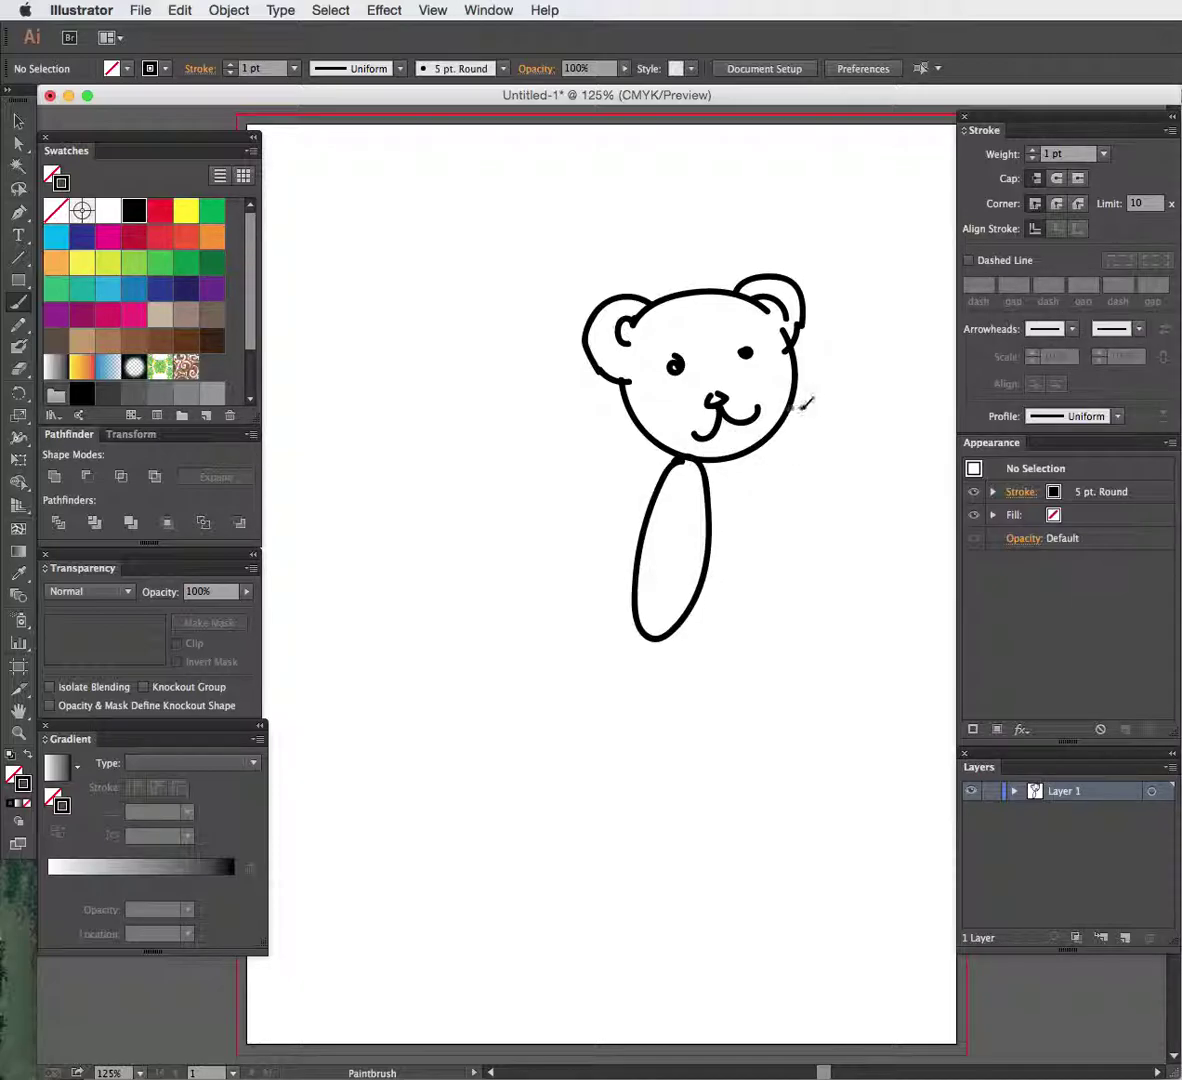
pyautogui.moveTo(790, 410)
pyautogui.mouseDown()
pyautogui.moveTo(931, 462)
pyautogui.moveTo(918, 488)
pyautogui.moveTo(851, 467)
pyautogui.moveTo(793, 438)
pyautogui.moveTo(781, 412)
pyautogui.moveTo(845, 465)
pyautogui.moveTo(900, 546)
pyautogui.moveTo(889, 610)
pyautogui.moveTo(864, 626)
pyautogui.moveTo(820, 622)
pyautogui.moveTo(708, 540)
pyautogui.mouseUp()
pyautogui.moveTo(905, 545)
pyautogui.mouseDown()
pyautogui.moveTo(956, 646)
pyautogui.moveTo(983, 642)
pyautogui.moveTo(987, 669)
pyautogui.moveTo(937, 695)
pyautogui.moveTo(885, 598)
pyautogui.mouseUp()
pyautogui.moveTo(800, 615)
pyautogui.mouseDown()
pyautogui.moveTo(828, 739)
pyautogui.moveTo(775, 761)
pyautogui.moveTo(753, 736)
pyautogui.moveTo(793, 721)
pyautogui.moveTo(752, 622)
pyautogui.mouseUp()
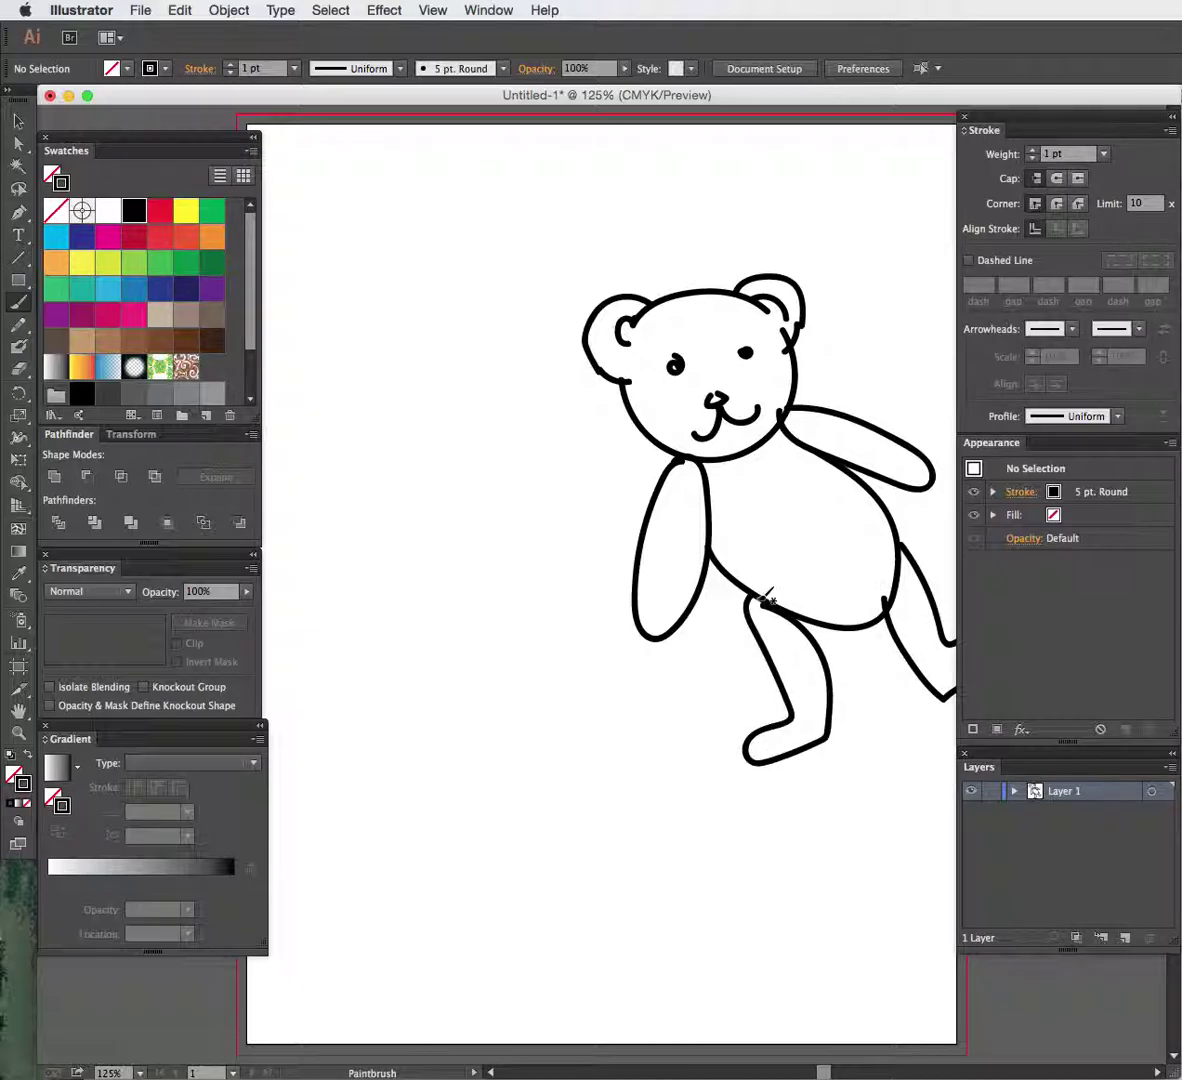
pyautogui.moveTo(668, 628); pyautogui.dragTo(690, 592)
pyautogui.moveTo(862, 458)
pyautogui.mouseDown()
pyautogui.moveTo(926, 468)
pyautogui.moveTo(925, 486)
pyautogui.mouseUp()
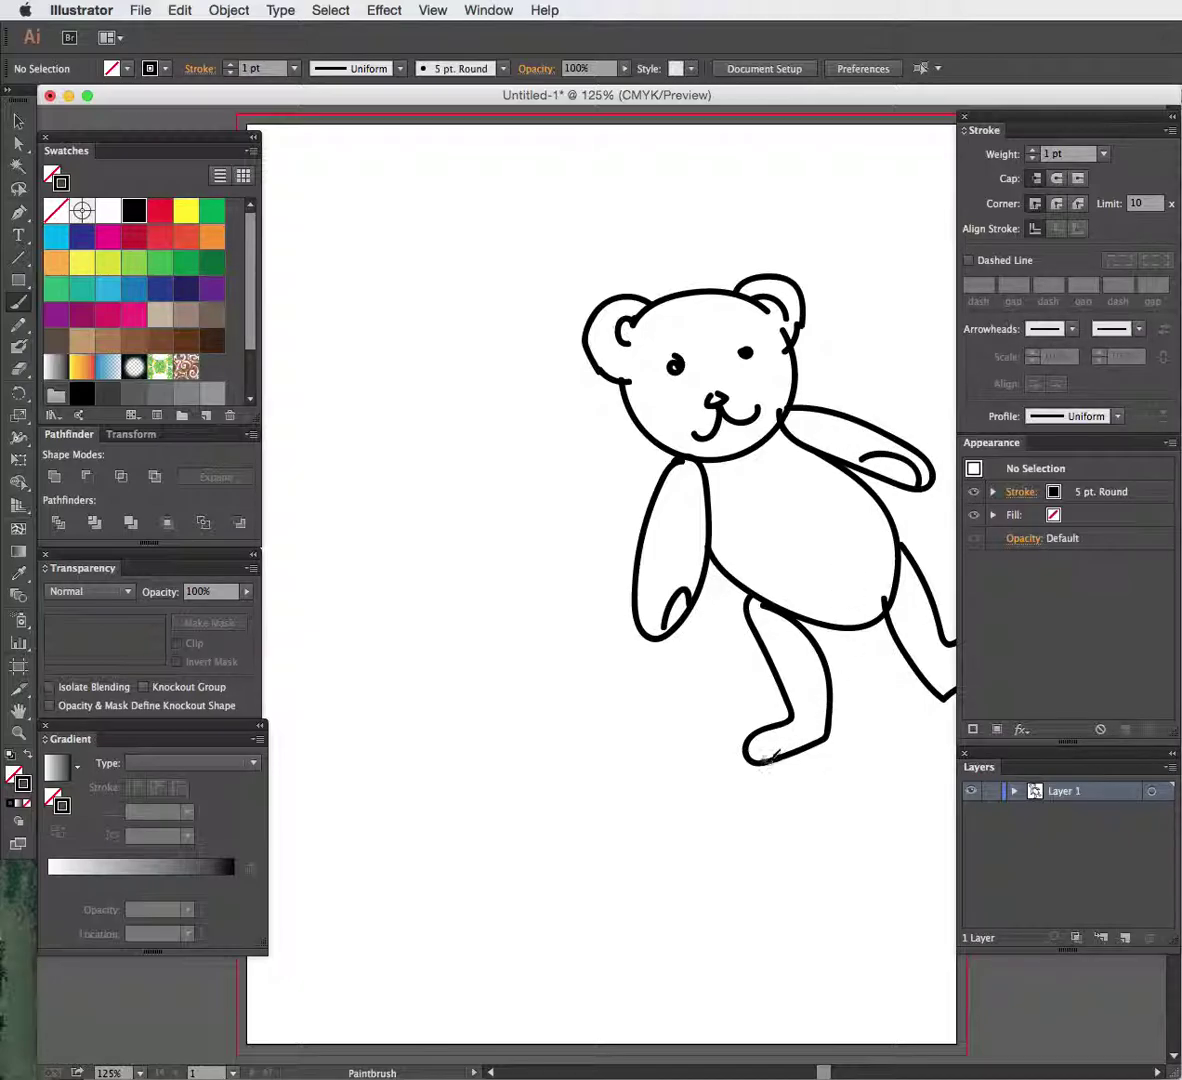
pyautogui.moveTo(757, 760); pyautogui.dragTo(836, 731)
# Step: Marquee-select the whole bear and move it left toward the page centre
pyautogui.press('v')
pyautogui.hscroll(1, 626, 333)
pyautogui.moveTo(490, 230); pyautogui.dragTo(878, 735)
pyautogui.moveTo(818, 628); pyautogui.dragTo(691, 643)
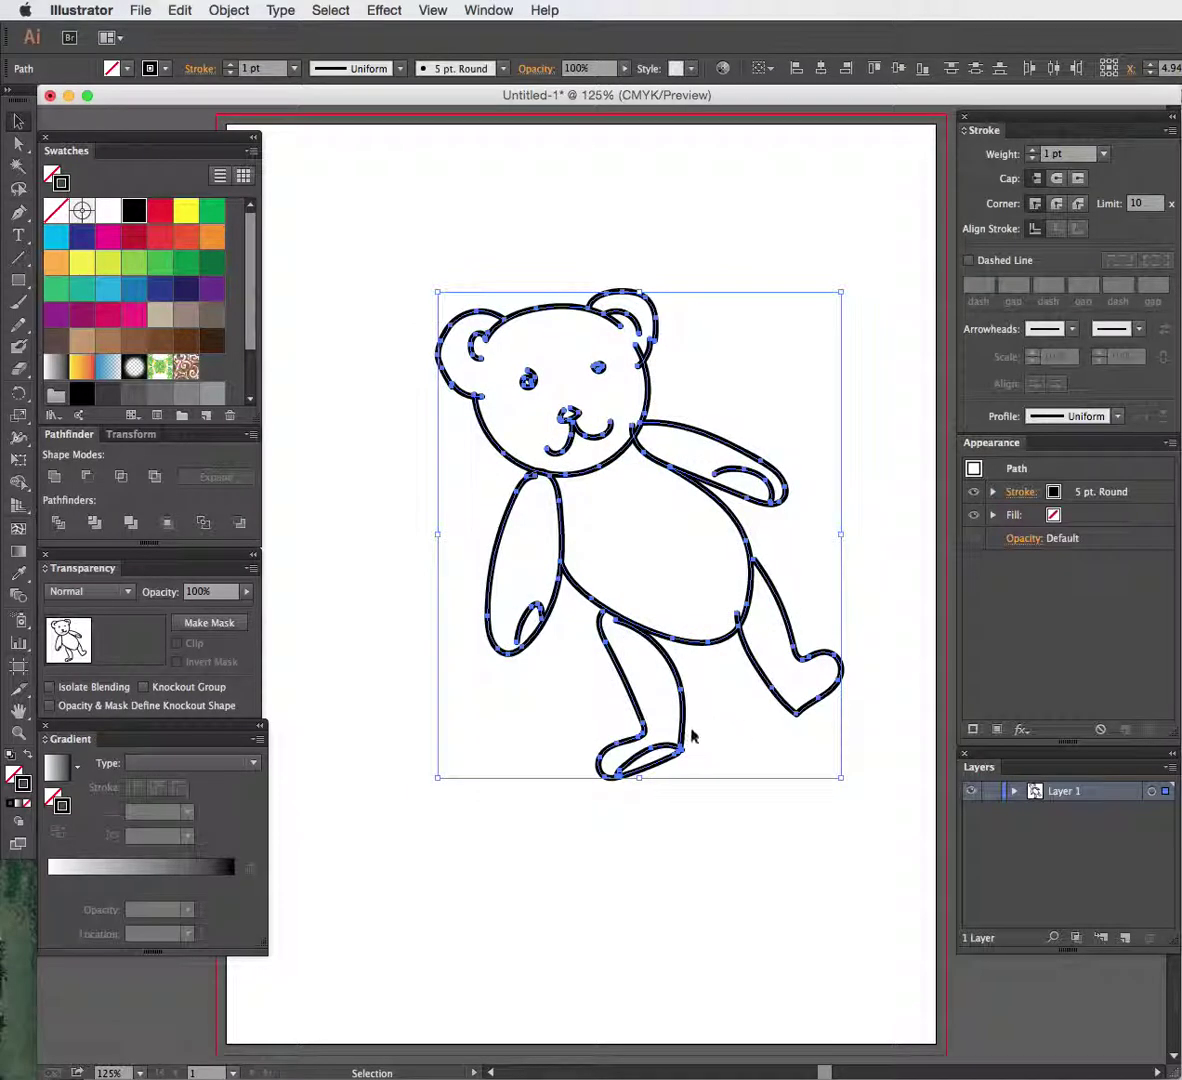
pyautogui.click(433, 230)
# Step: Try a dark brown fill on the bear, then remove it so it stays an unfilled outline
pyautogui.moveTo(369, 248); pyautogui.dragTo(862, 750)
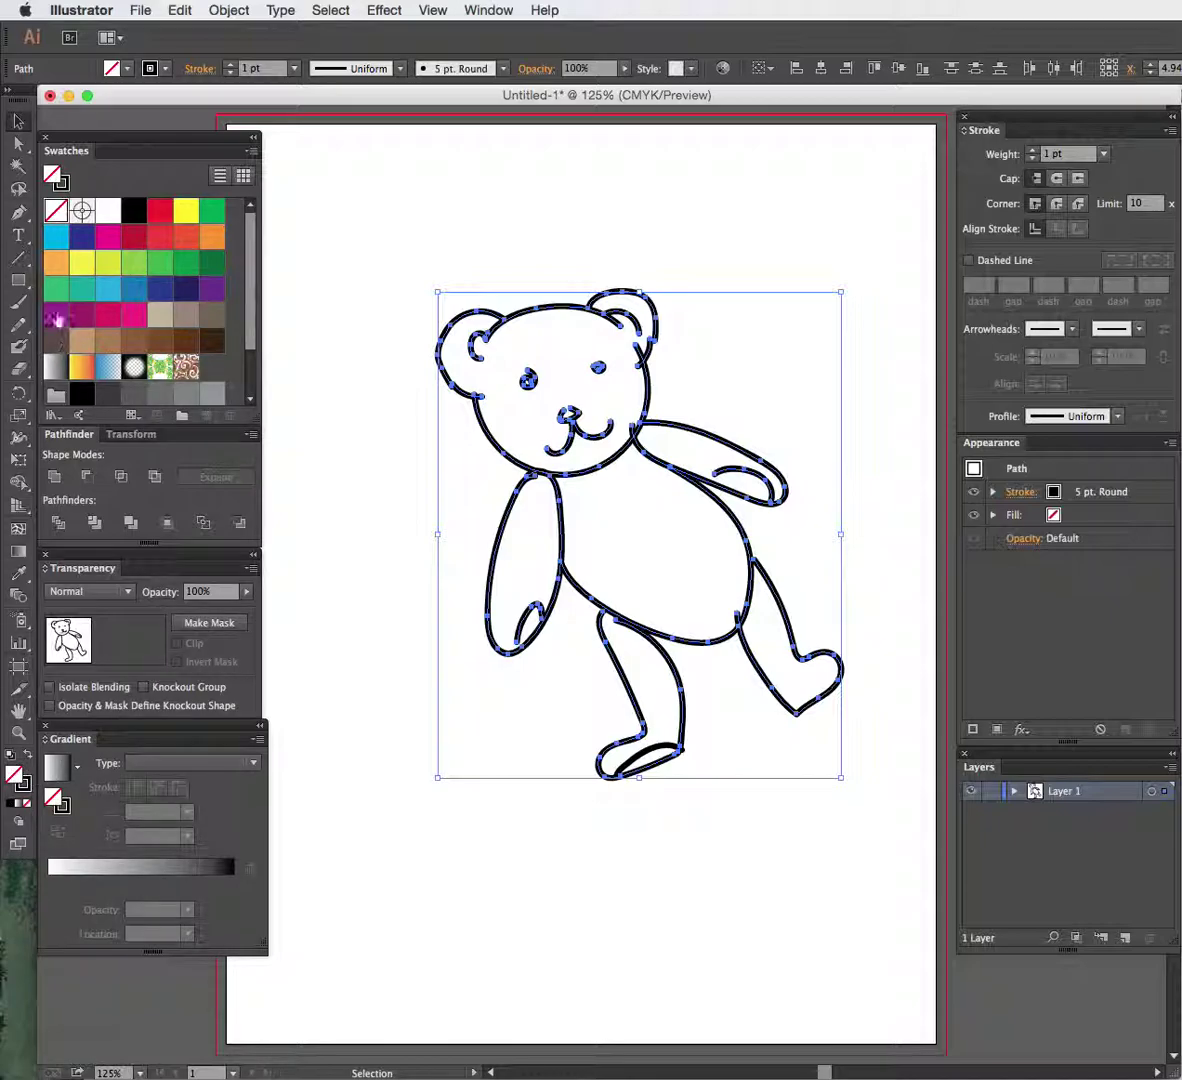
pyautogui.click(186, 340)
pyautogui.click(491, 246)
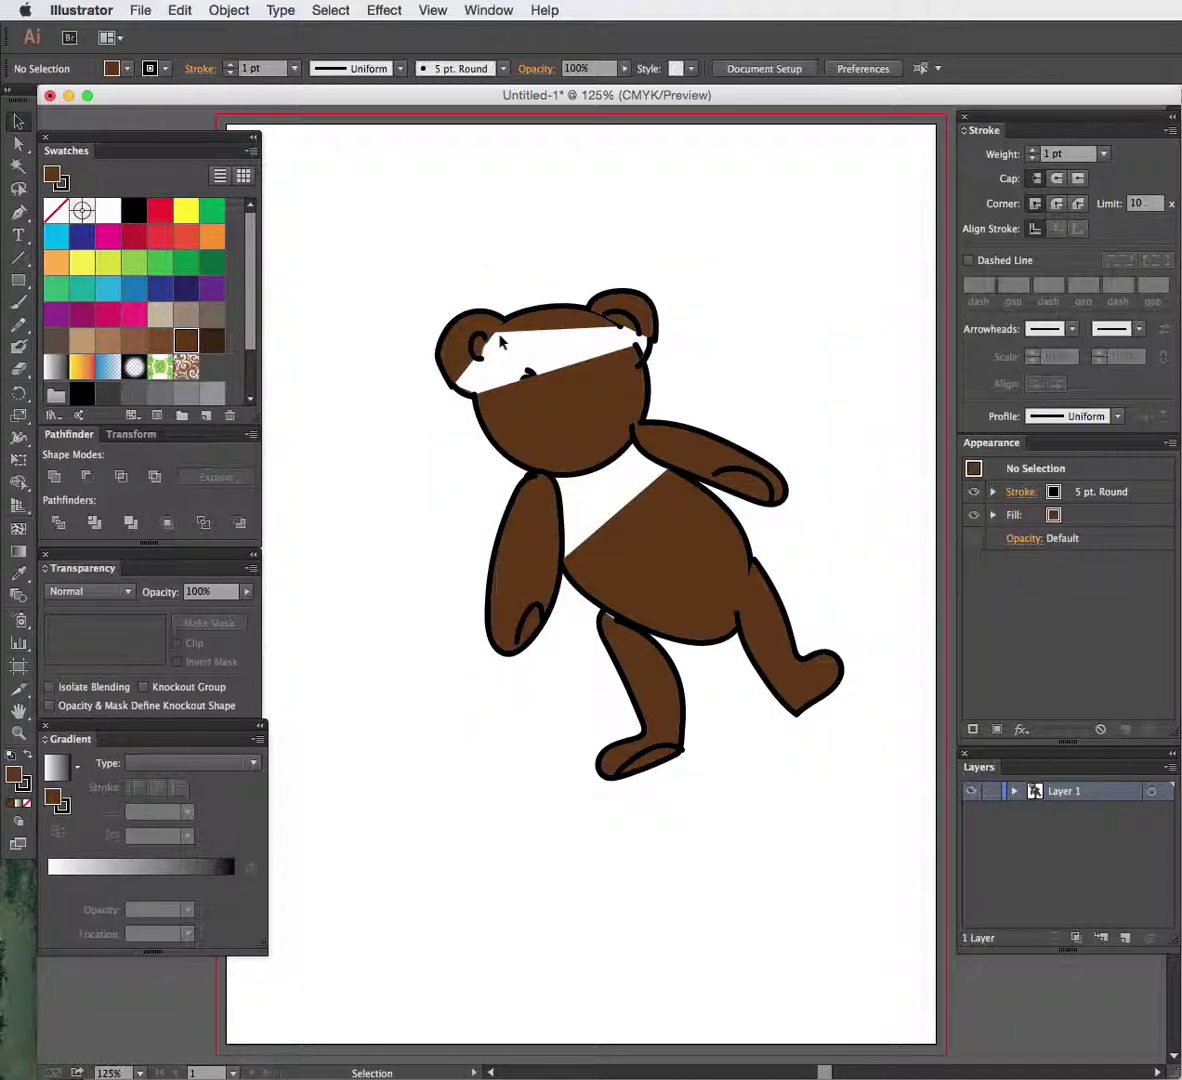
pyautogui.click(492, 307)
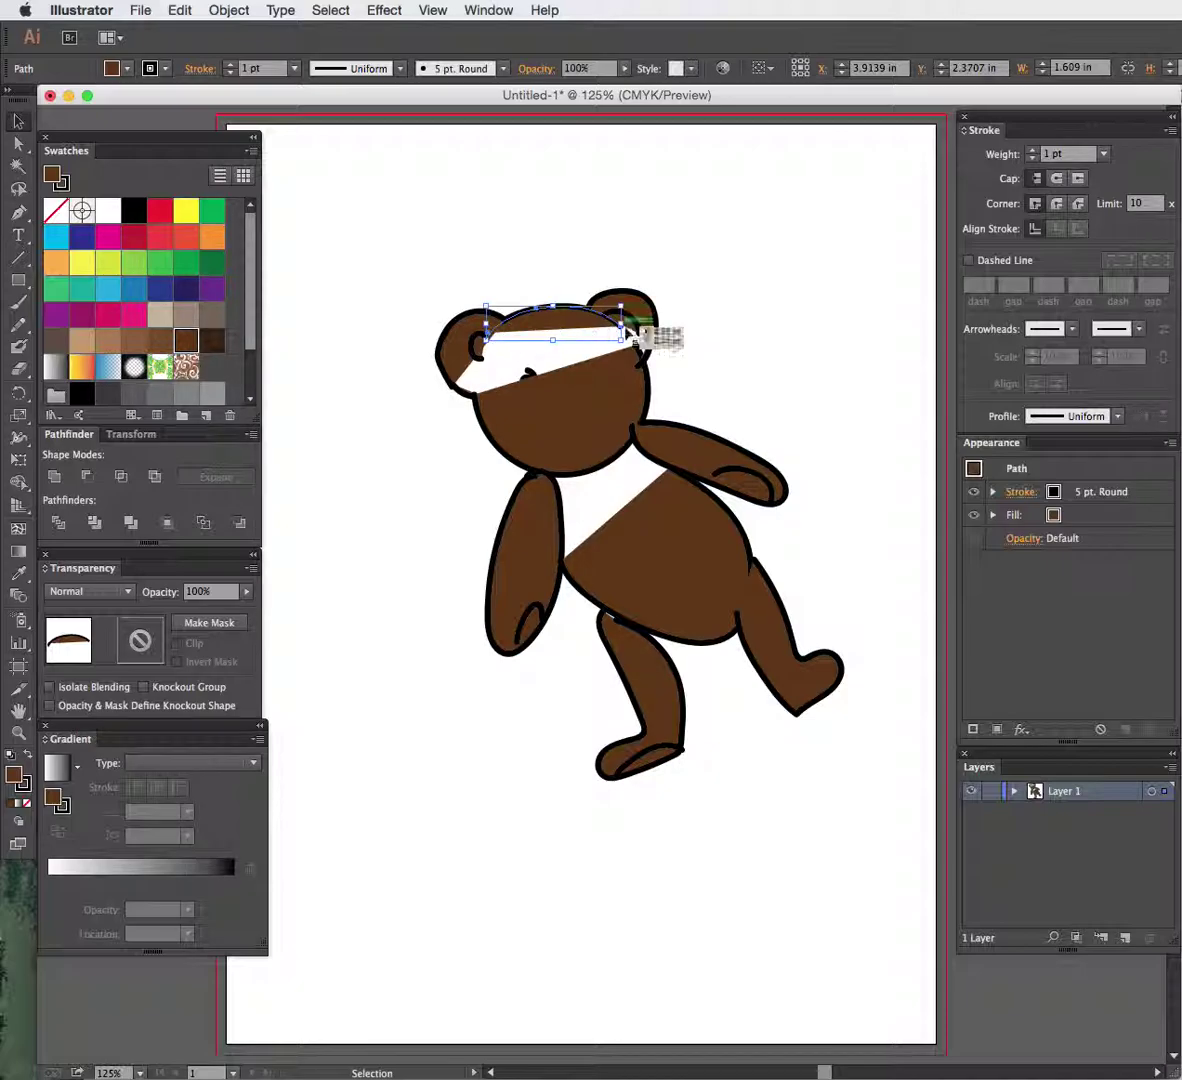
pyautogui.click(539, 273)
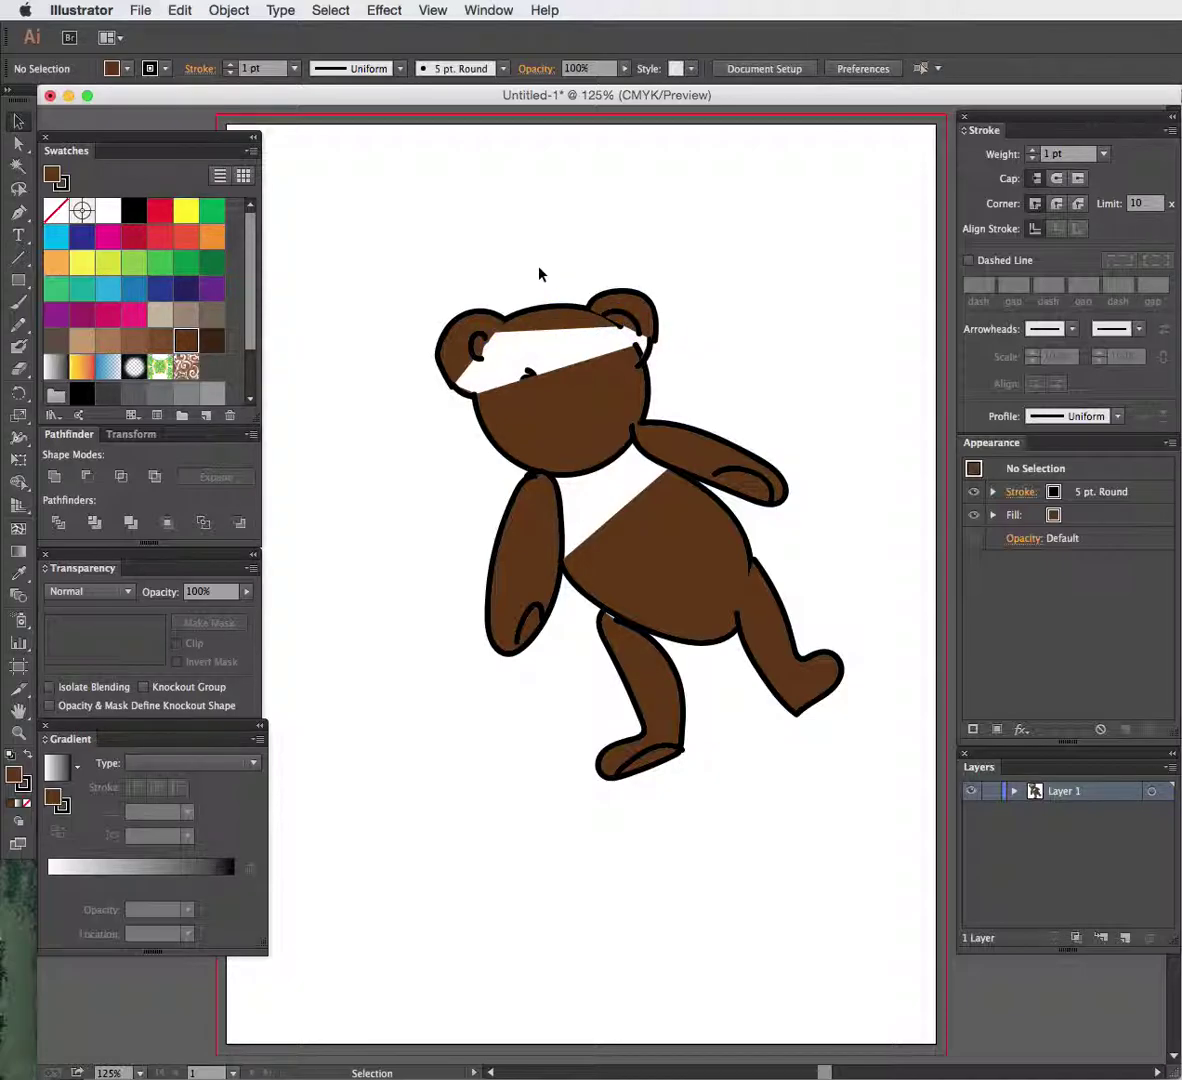
pyautogui.press('super+a')
pyautogui.press('/')
pyautogui.click(491, 257)
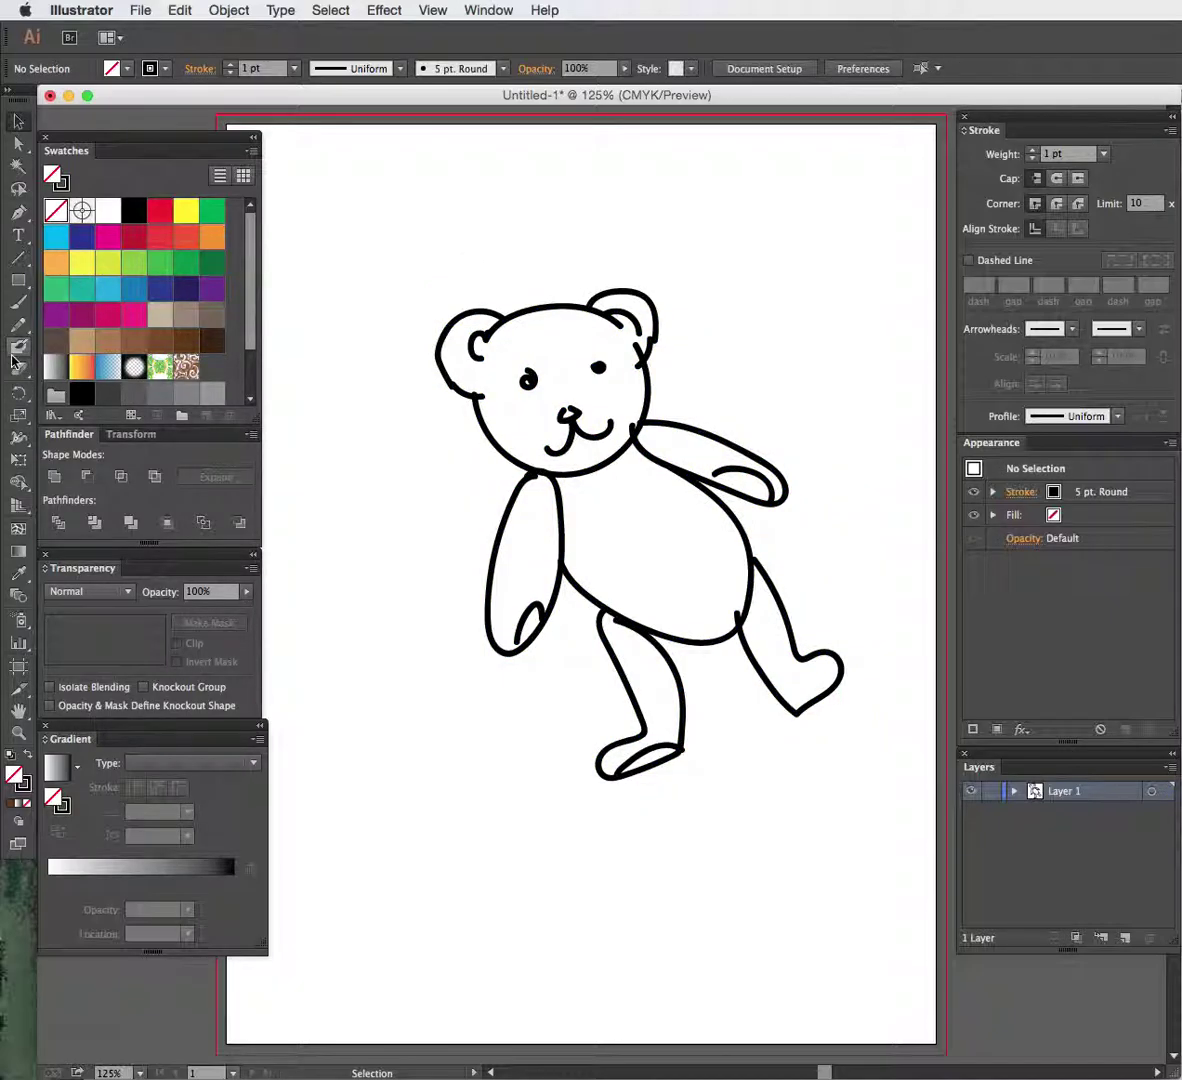
# Step: Restyle all bear outlines to the Basic brush at 3 pt, then select the Blob Brush Tool
pyautogui.moveTo(330, 282); pyautogui.dragTo(822, 722)
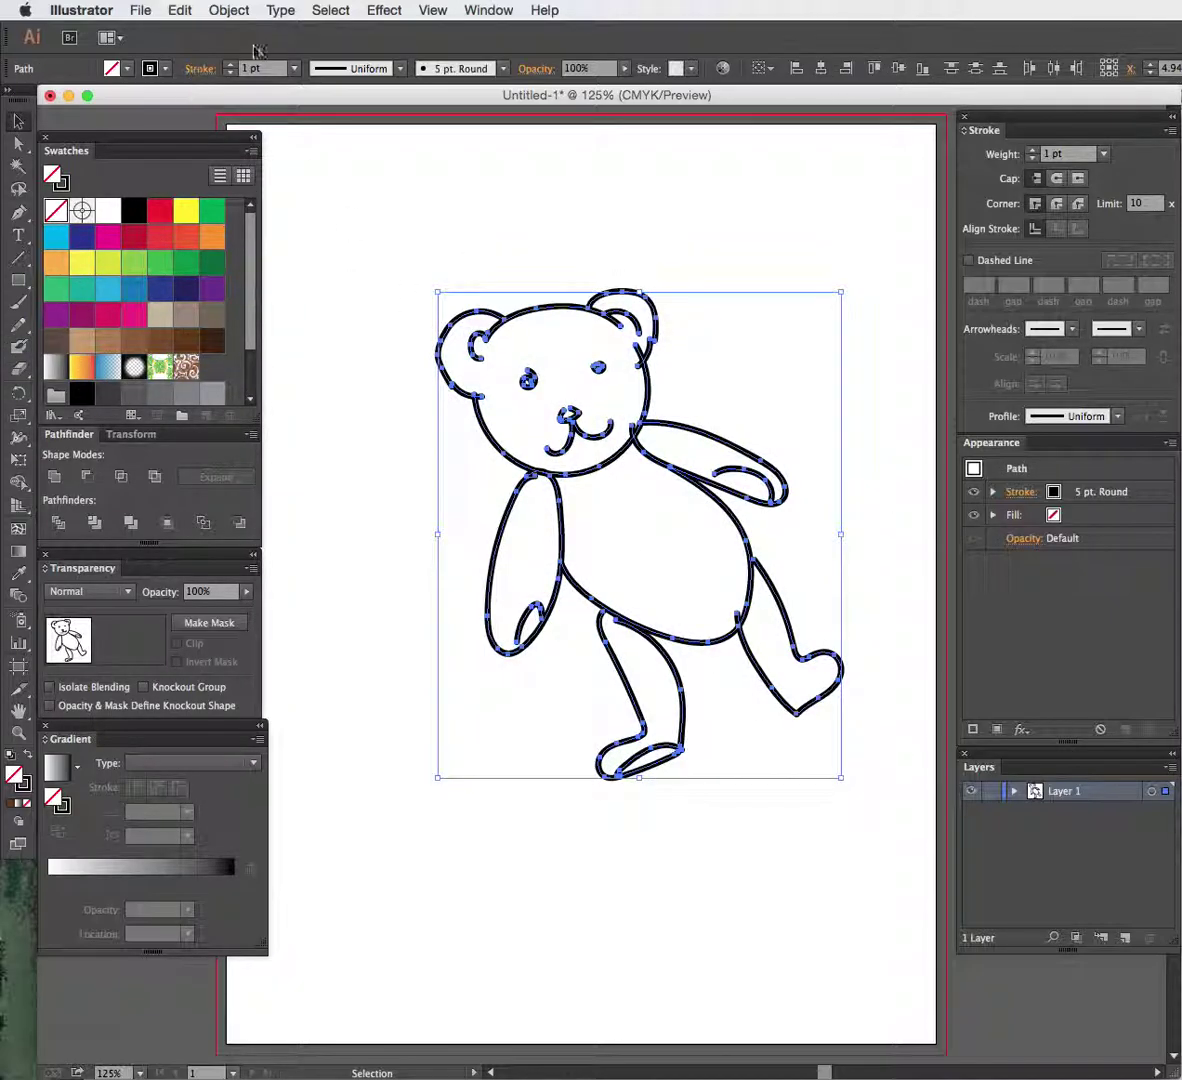
pyautogui.click(503, 68)
pyautogui.click(441, 136)
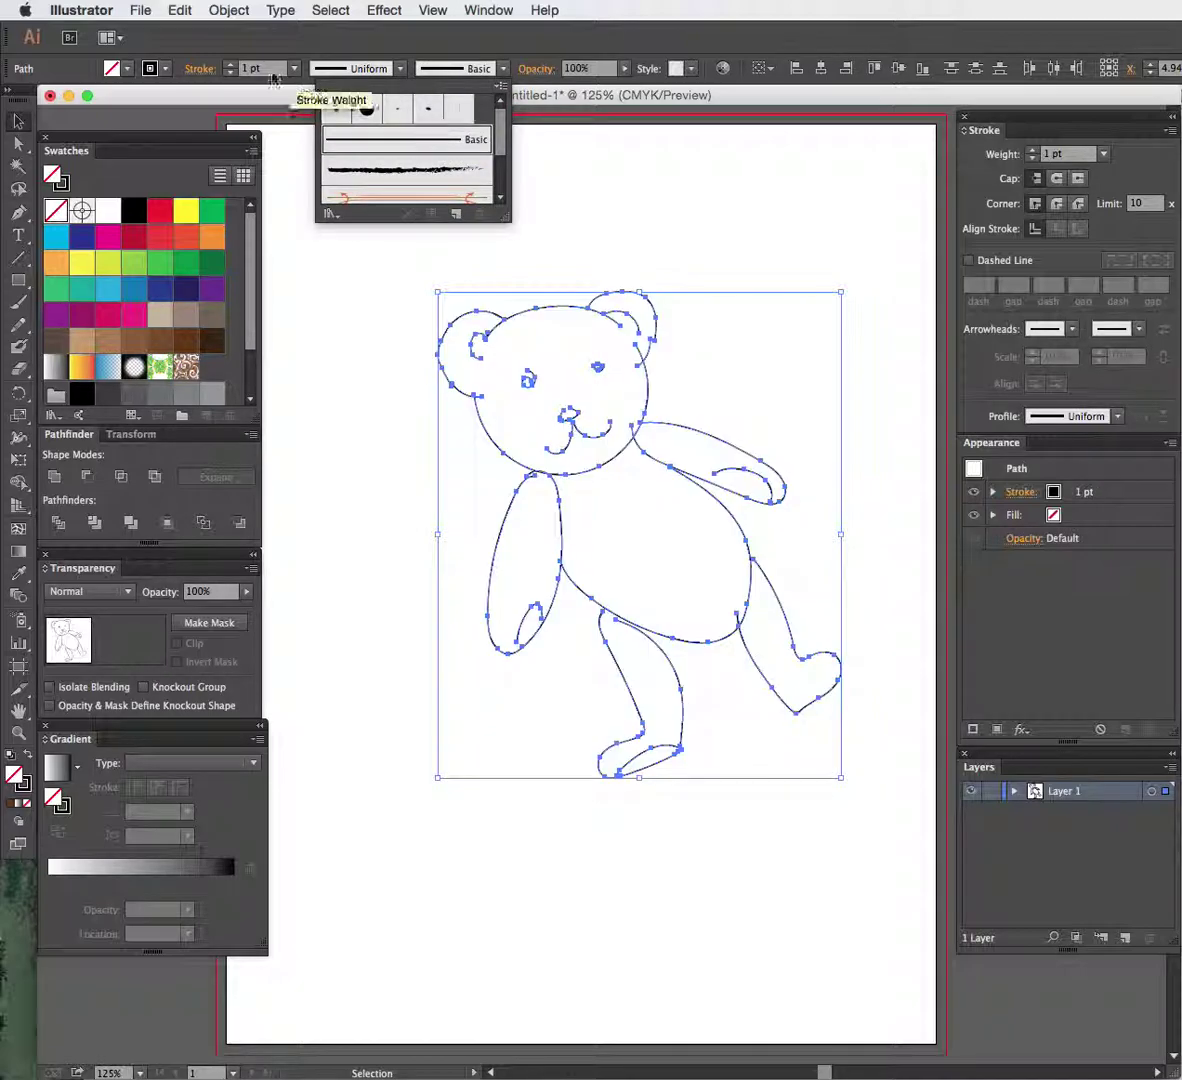
pyautogui.click(230, 64)
pyautogui.click(230, 64)
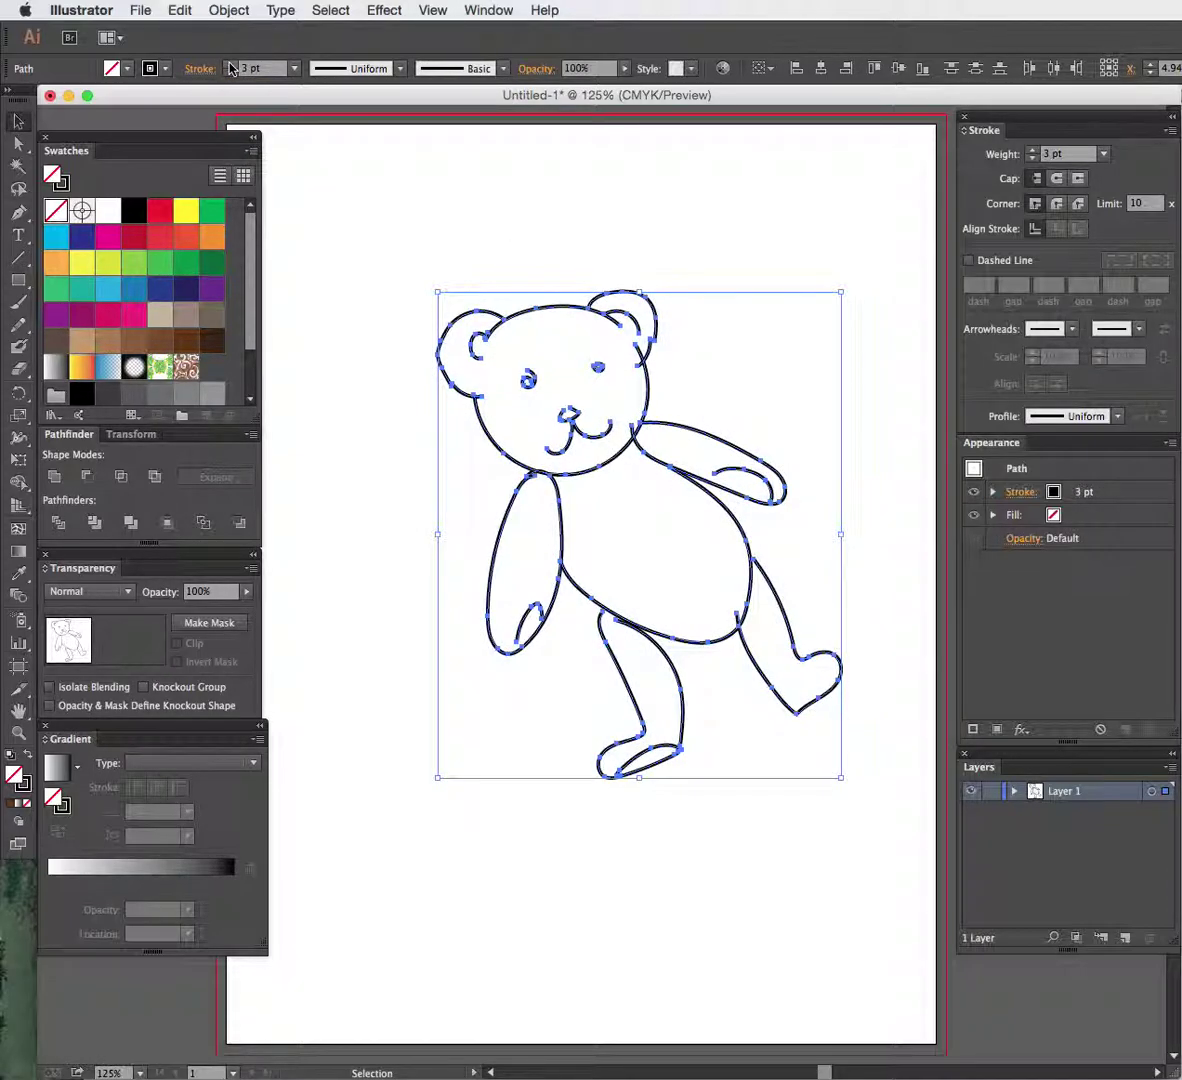
pyautogui.click(380, 258)
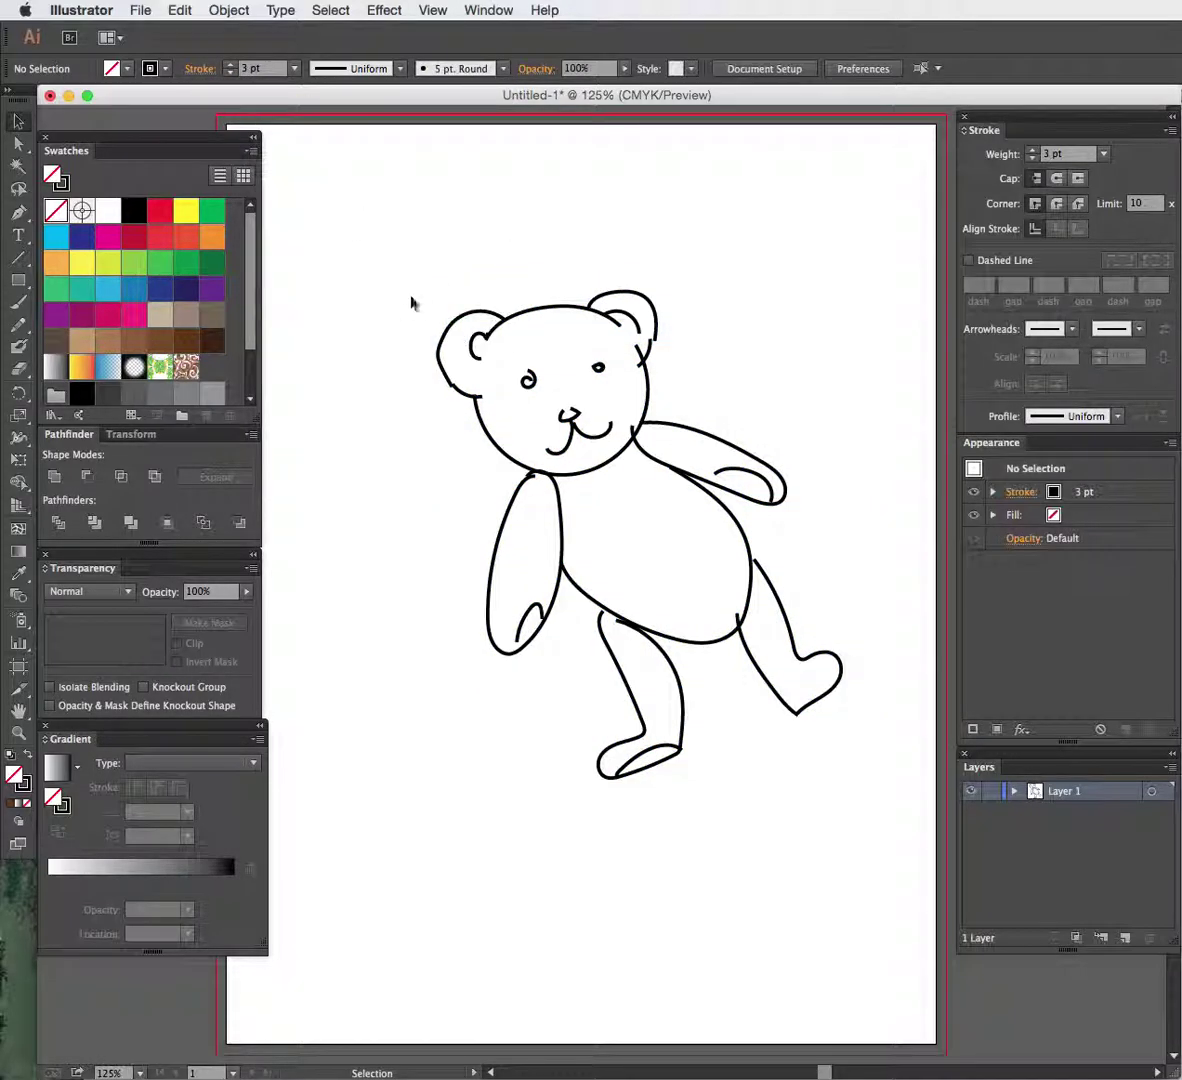
pyautogui.click(18, 346)
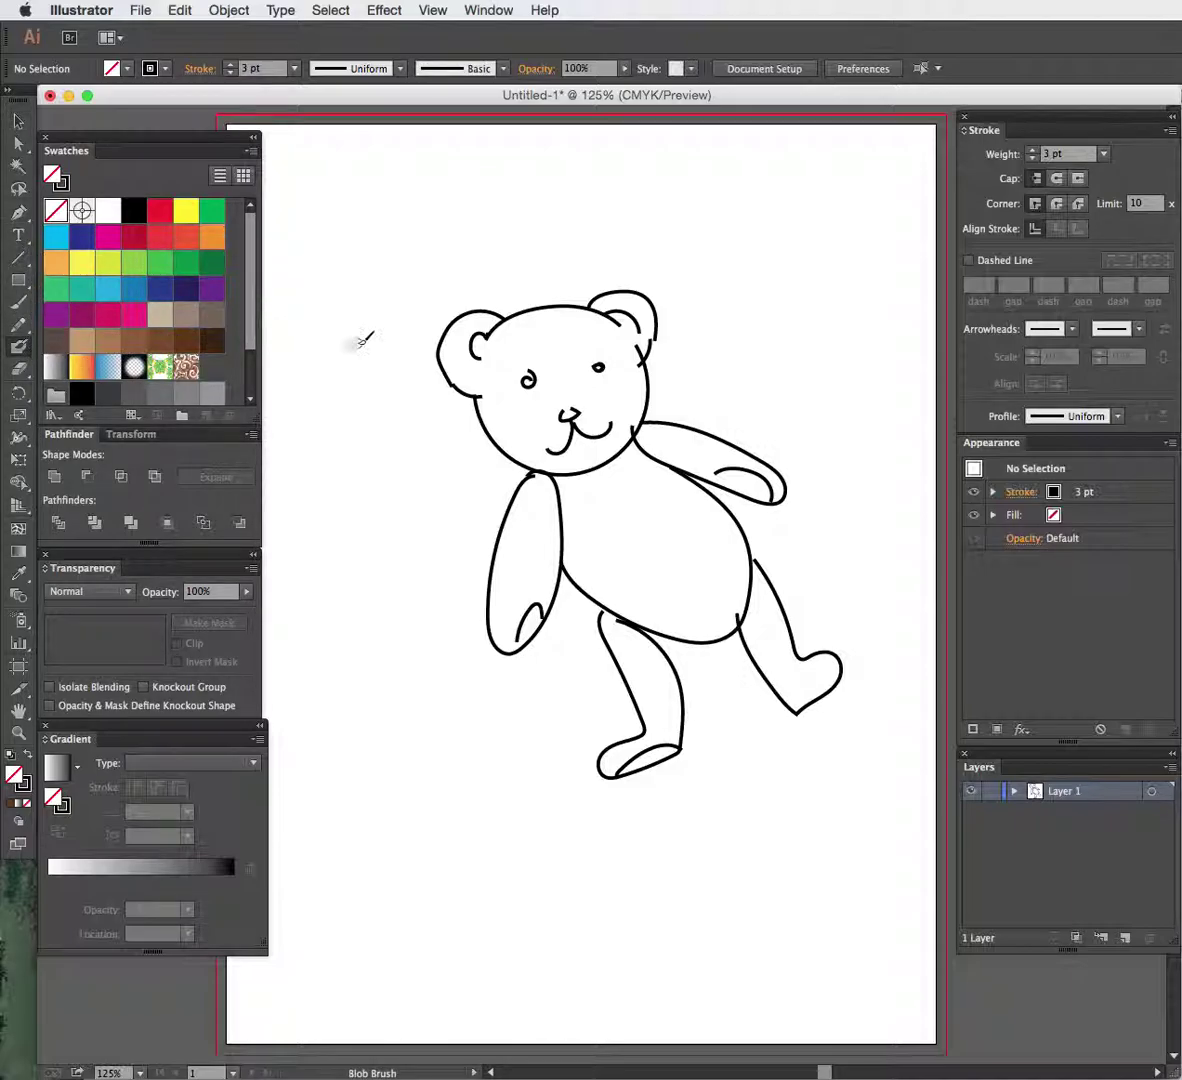
# Step: Pick the dark brown swatch, test and undo blob strokes, and set the stroke to None
pyautogui.click(184, 342)
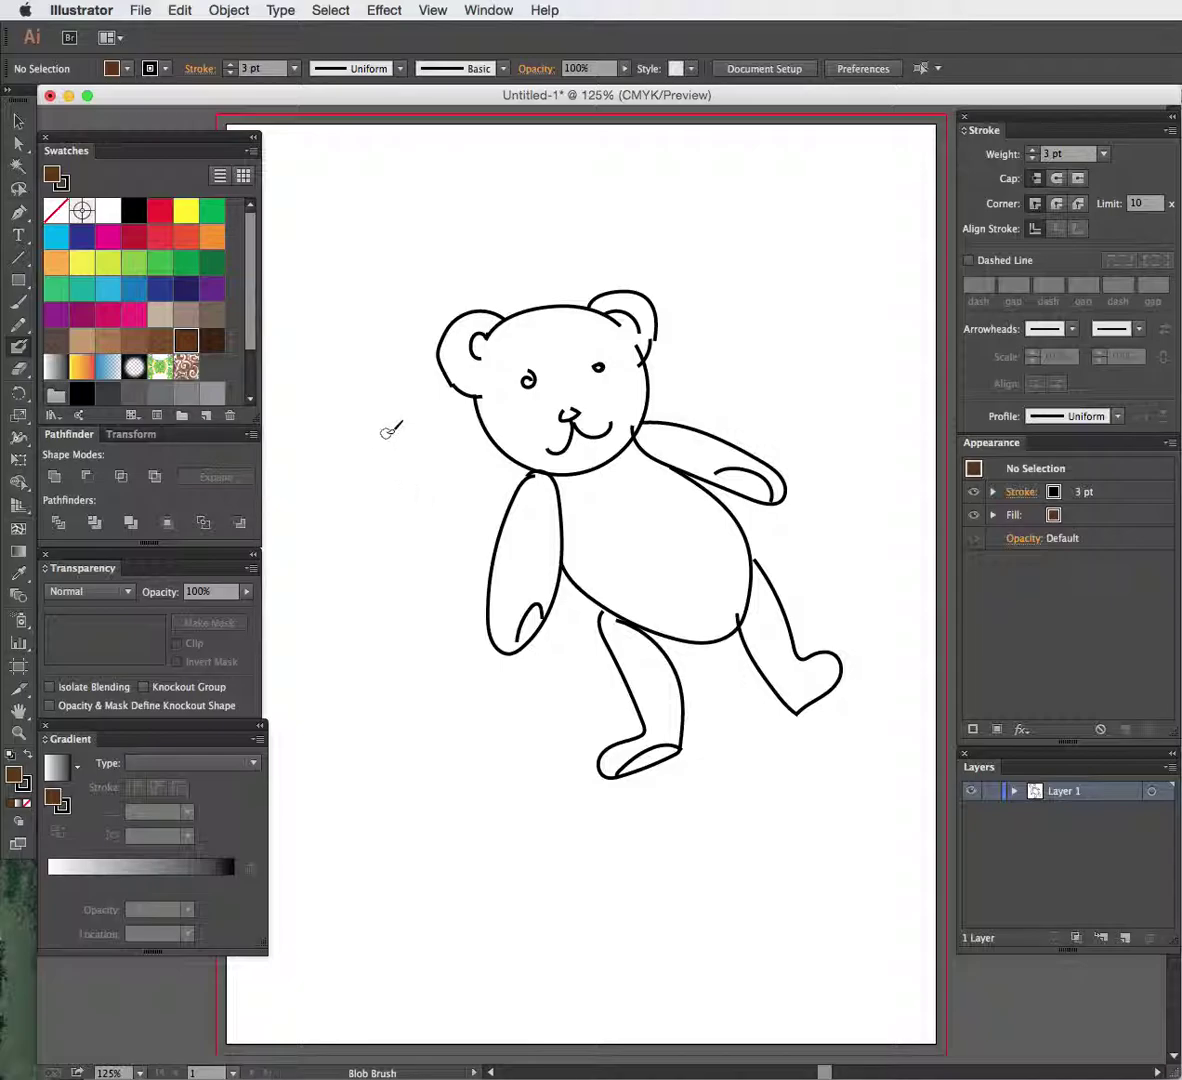
pyautogui.moveTo(388, 430)
pyautogui.mouseDown()
pyautogui.moveTo(450, 558)
pyautogui.moveTo(390, 635)
pyautogui.moveTo(463, 752)
pyautogui.moveTo(385, 738)
pyautogui.moveTo(512, 880)
pyautogui.mouseUp()
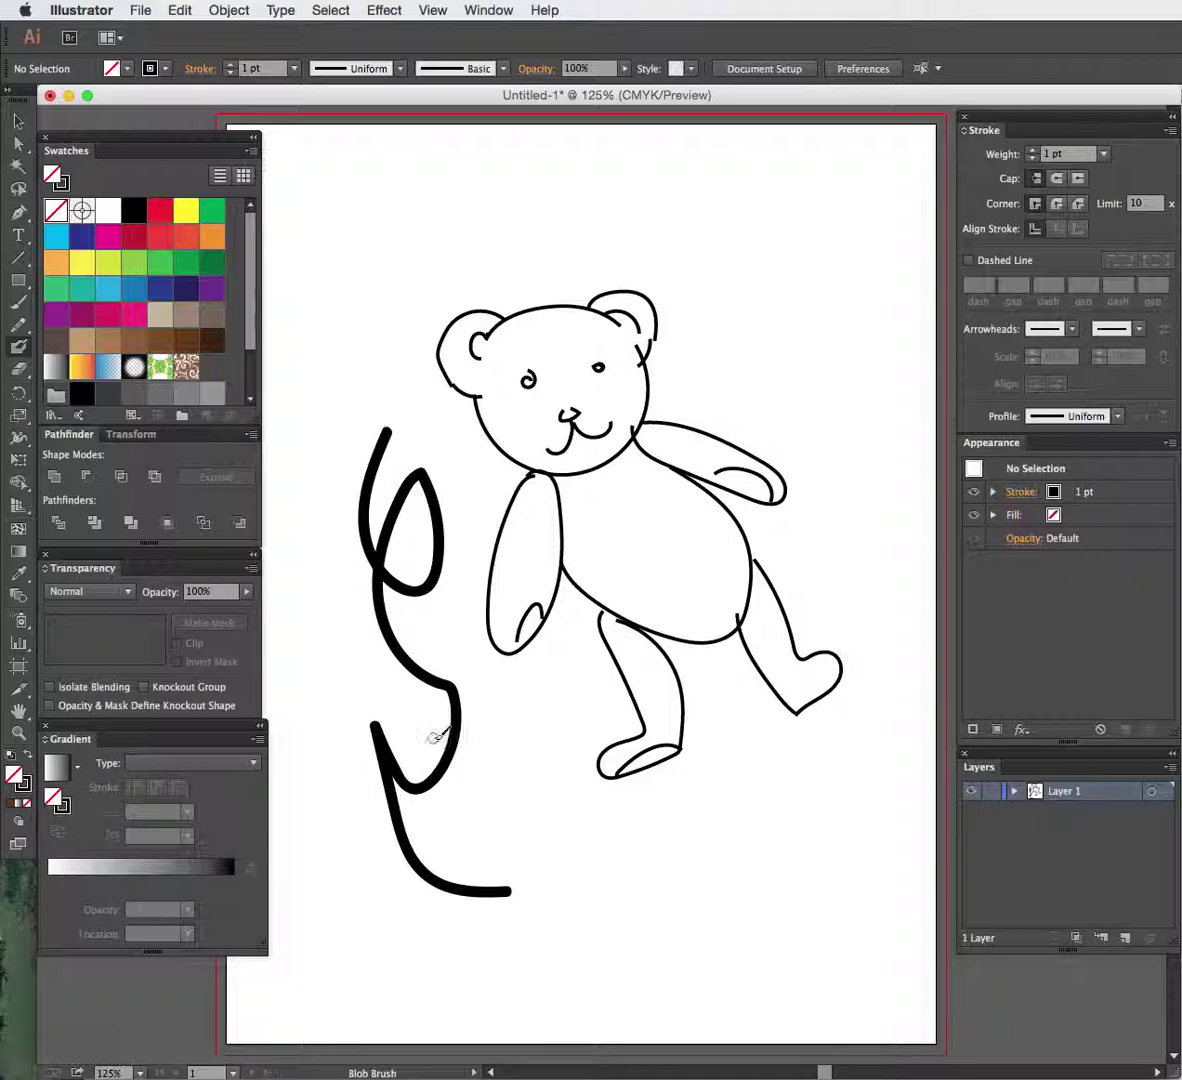
pyautogui.moveTo(441, 728)
pyautogui.mouseDown()
pyautogui.moveTo(432, 762)
pyautogui.moveTo(422, 699)
pyautogui.moveTo(320, 628)
pyautogui.mouseUp()
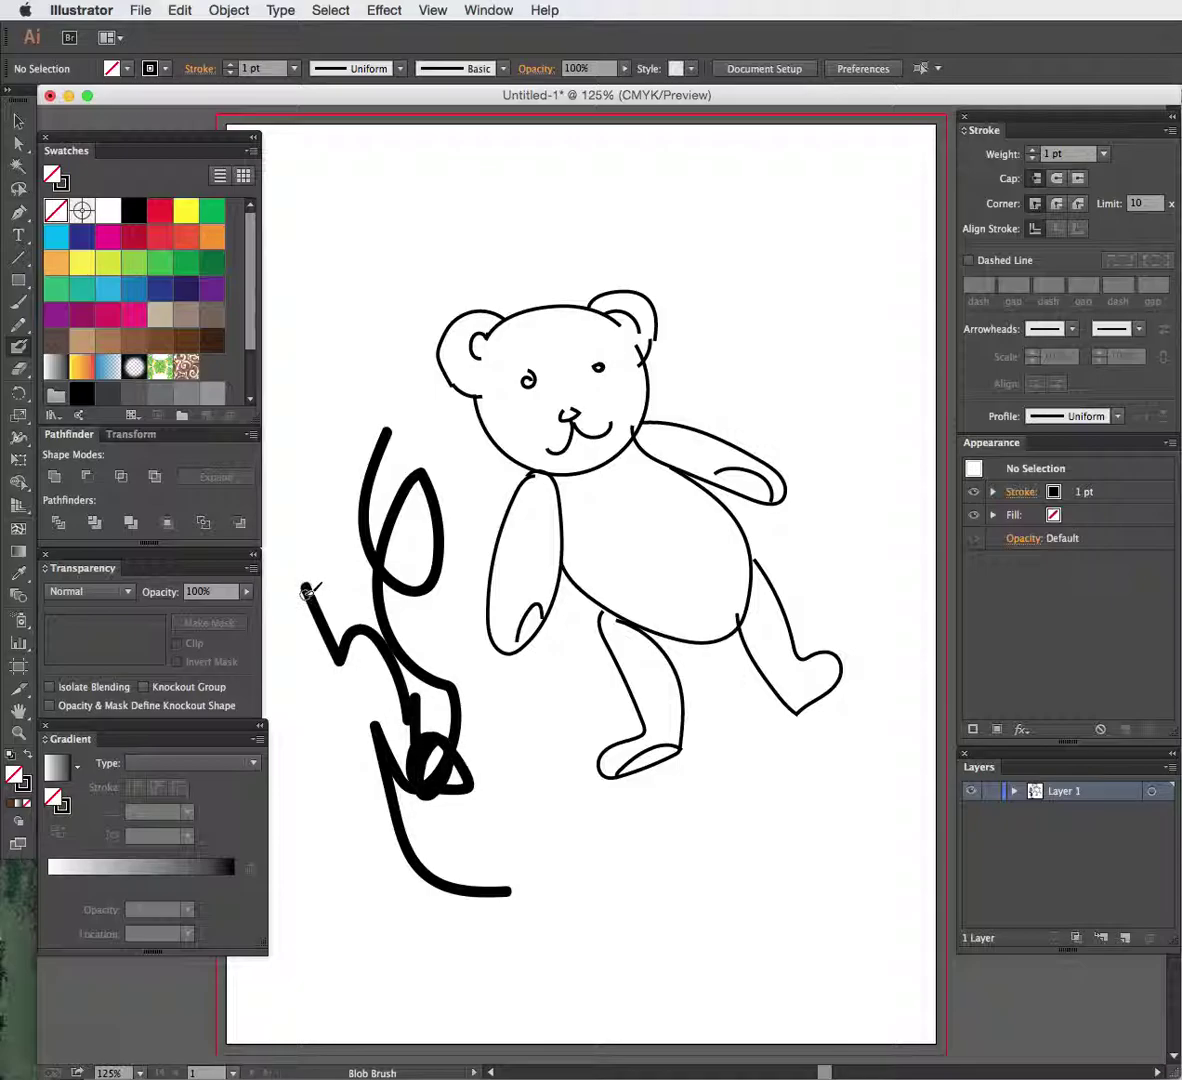
pyautogui.press('super+z')
pyautogui.press('super+z')
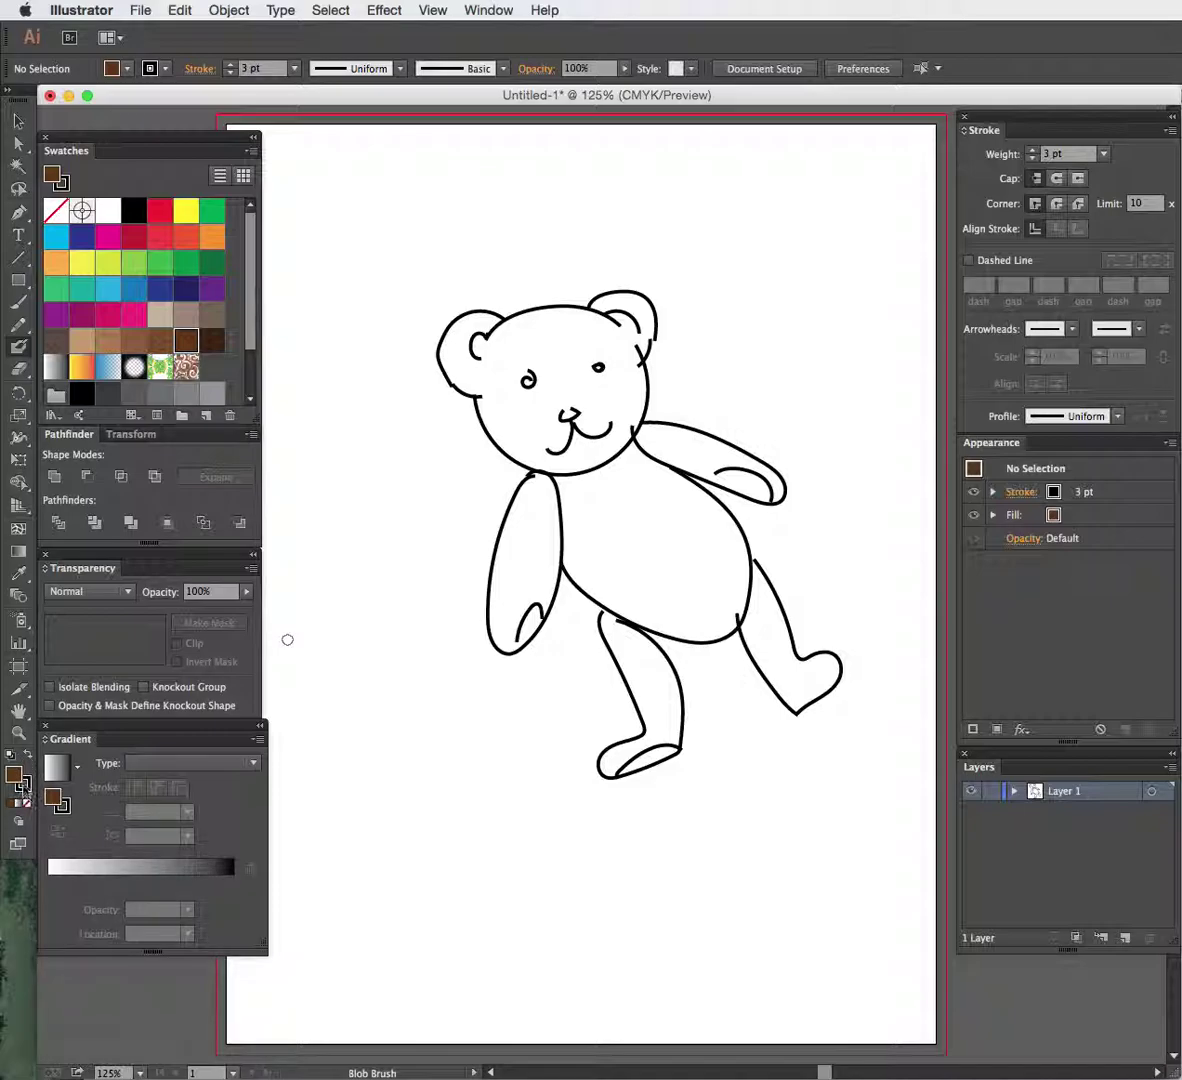
pyautogui.click(26, 803)
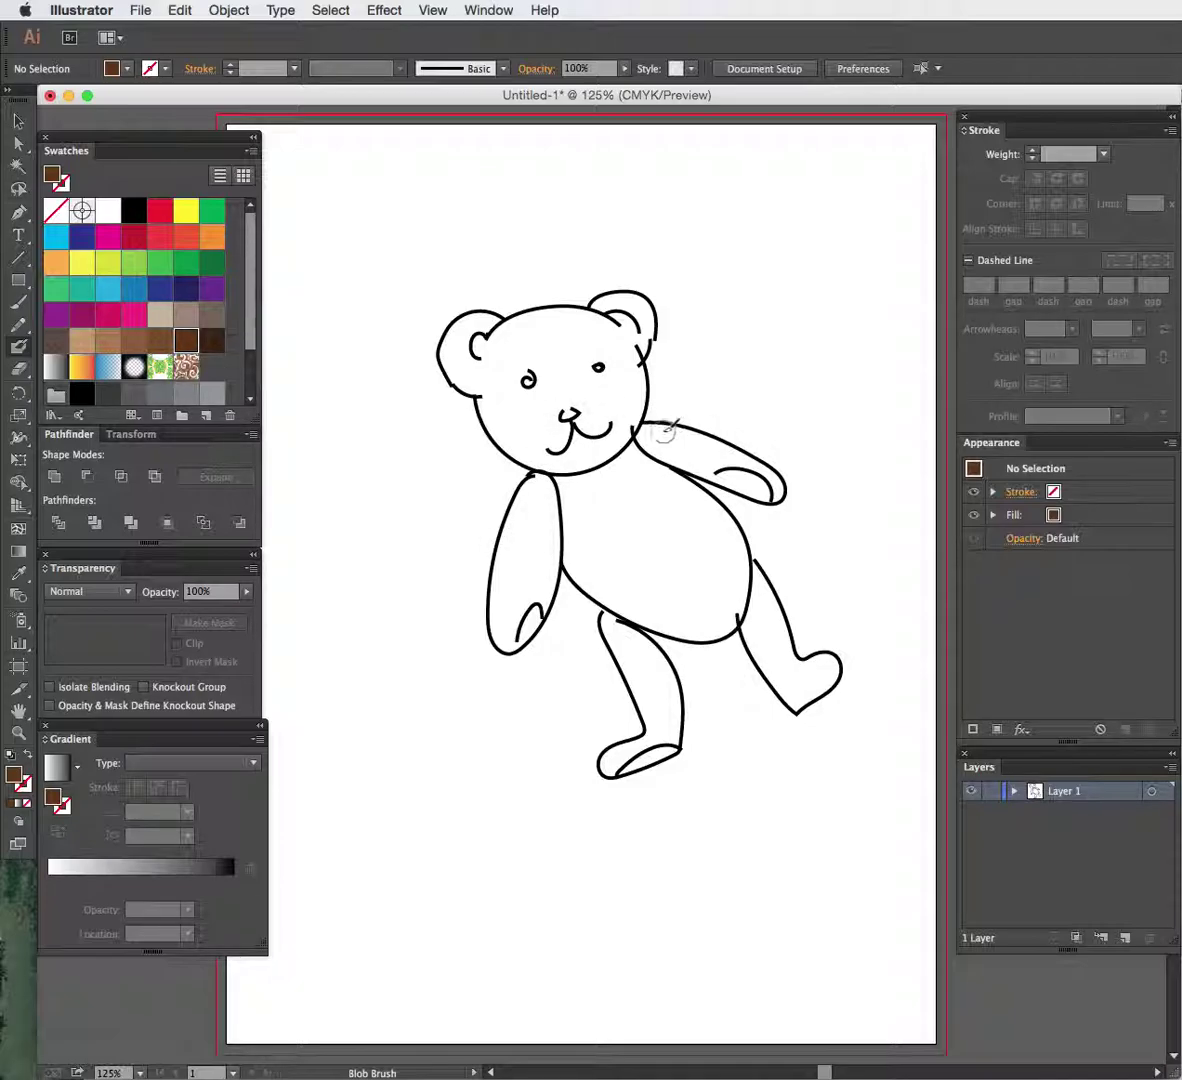
# Step: Swap fill and stroke, then paint dark brown over the body, both arms and both legs
pyautogui.moveTo(648, 432)
pyautogui.mouseDown()
pyautogui.moveTo(783, 487)
pyautogui.moveTo(749, 489)
pyautogui.moveTo(648, 444)
pyautogui.moveTo(742, 473)
pyautogui.moveTo(666, 442)
pyautogui.moveTo(648, 447)
pyautogui.moveTo(719, 508)
pyautogui.moveTo(712, 496)
pyautogui.moveTo(739, 548)
pyautogui.moveTo(736, 527)
pyautogui.moveTo(745, 530)
pyautogui.moveTo(733, 622)
pyautogui.moveTo(623, 600)
pyautogui.moveTo(595, 578)
pyautogui.mouseUp()
pyautogui.hotkey('shift', 'x')
pyautogui.moveTo(703, 617)
pyautogui.mouseDown()
pyautogui.moveTo(714, 576)
pyautogui.moveTo(702, 550)
pyautogui.moveTo(742, 584)
pyautogui.moveTo(688, 505)
pyautogui.moveTo(704, 609)
pyautogui.moveTo(652, 576)
pyautogui.moveTo(668, 597)
pyautogui.moveTo(680, 554)
pyautogui.moveTo(692, 586)
pyautogui.moveTo(649, 558)
pyautogui.moveTo(670, 490)
pyautogui.moveTo(668, 565)
pyautogui.moveTo(676, 496)
pyautogui.moveTo(622, 448)
pyautogui.mouseUp()
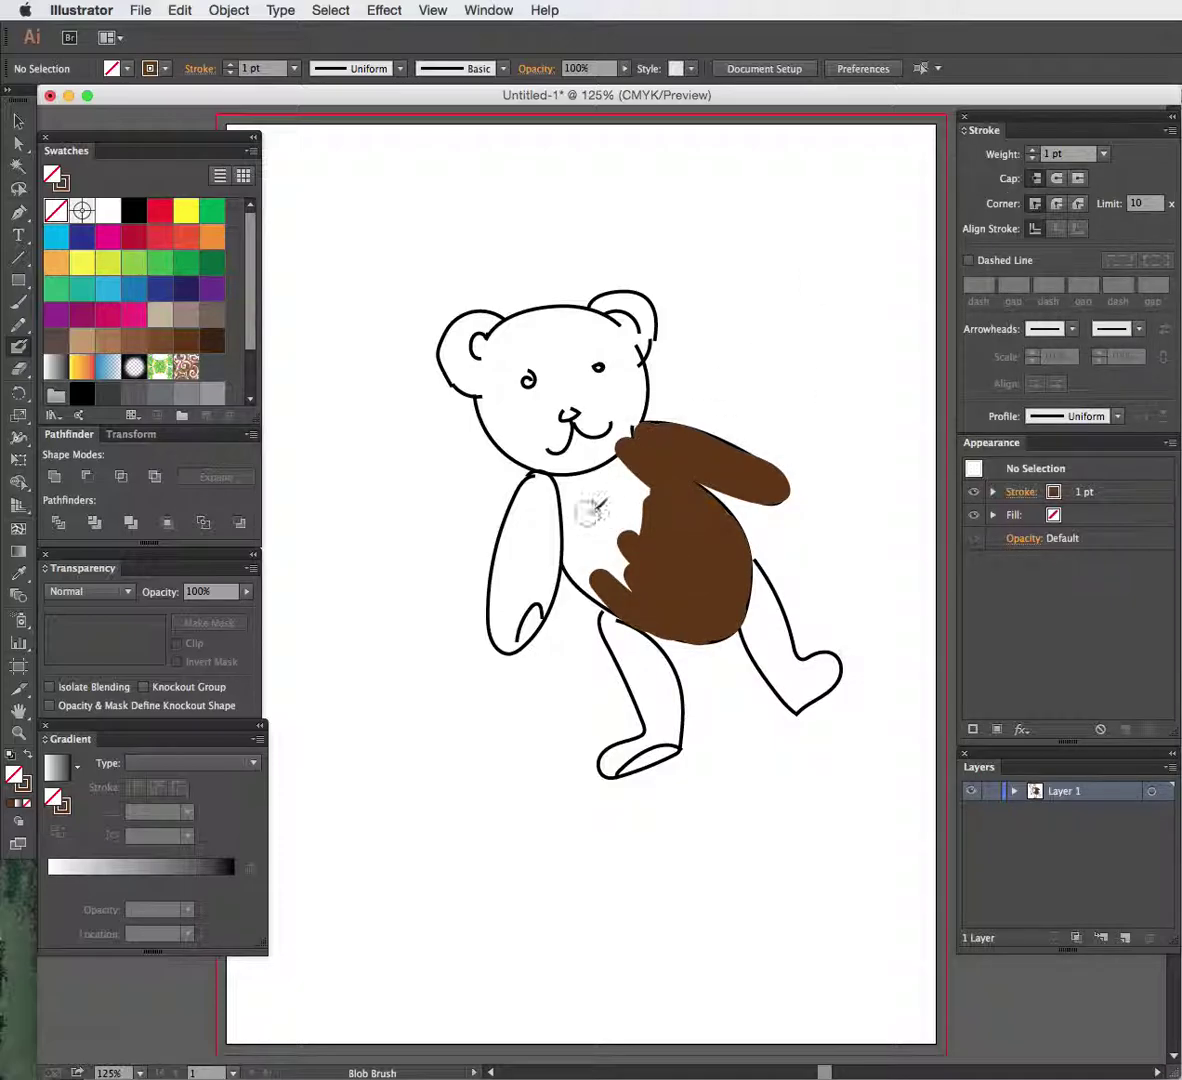
pyautogui.moveTo(598, 505)
pyautogui.mouseDown()
pyautogui.moveTo(651, 480)
pyautogui.moveTo(629, 495)
pyautogui.moveTo(627, 528)
pyautogui.moveTo(639, 470)
pyautogui.moveTo(592, 467)
pyautogui.moveTo(534, 515)
pyautogui.moveTo(544, 477)
pyautogui.moveTo(504, 583)
pyautogui.moveTo(512, 633)
pyautogui.moveTo(548, 575)
pyautogui.moveTo(558, 523)
pyautogui.moveTo(520, 635)
pyautogui.moveTo(506, 635)
pyautogui.moveTo(510, 547)
pyautogui.moveTo(554, 475)
pyautogui.moveTo(580, 567)
pyautogui.moveTo(637, 595)
pyautogui.moveTo(599, 485)
pyautogui.moveTo(614, 575)
pyautogui.moveTo(586, 494)
pyautogui.moveTo(590, 511)
pyautogui.moveTo(626, 597)
pyautogui.moveTo(614, 625)
pyautogui.moveTo(624, 613)
pyautogui.moveTo(626, 653)
pyautogui.moveTo(627, 610)
pyautogui.moveTo(619, 635)
pyautogui.moveTo(657, 701)
pyautogui.moveTo(643, 745)
pyautogui.mouseUp()
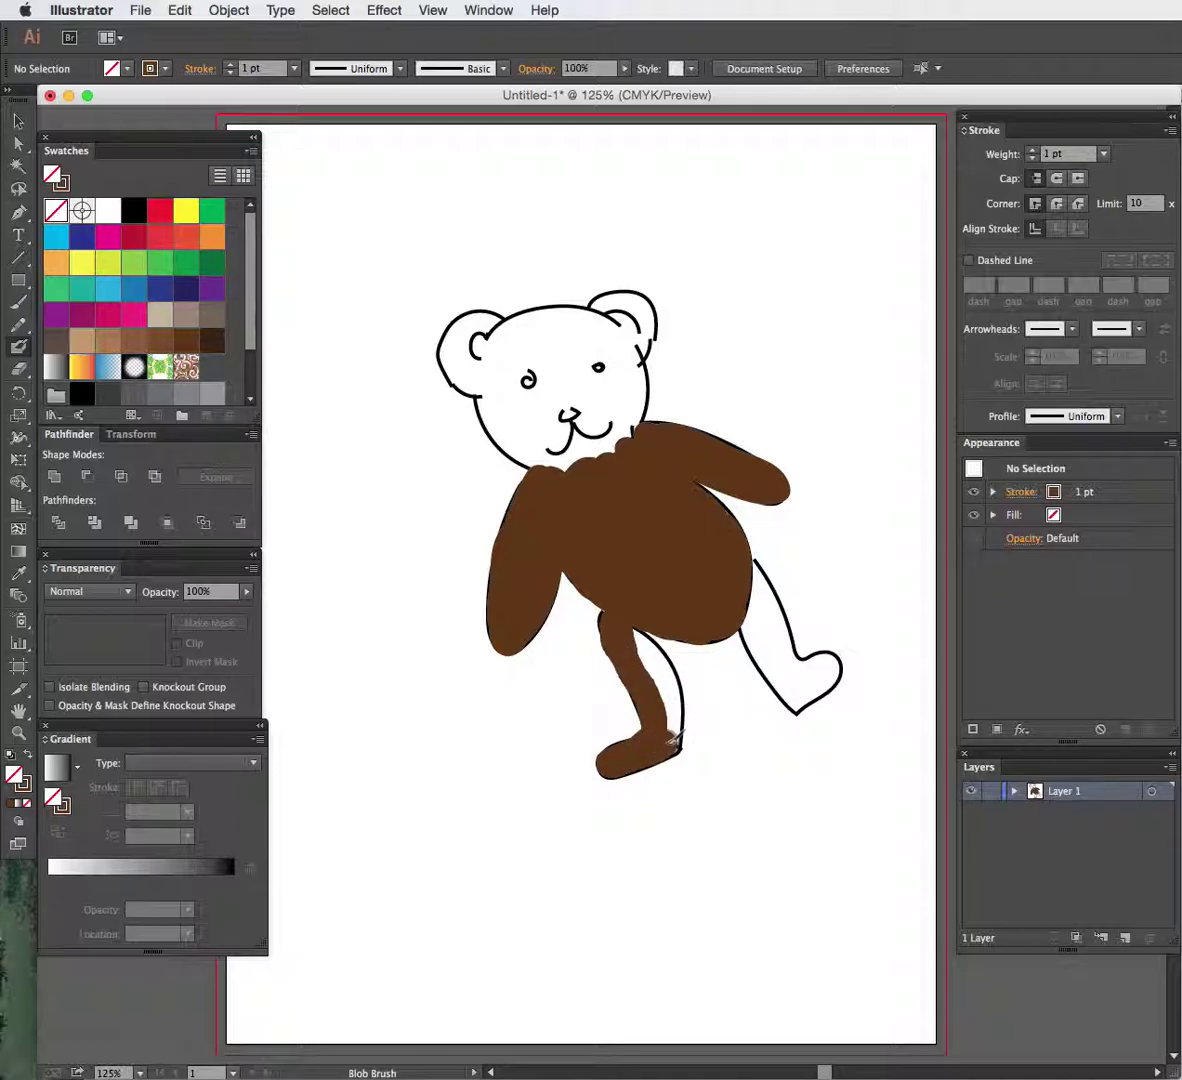
pyautogui.moveTo(669, 697); pyautogui.dragTo(650, 643)
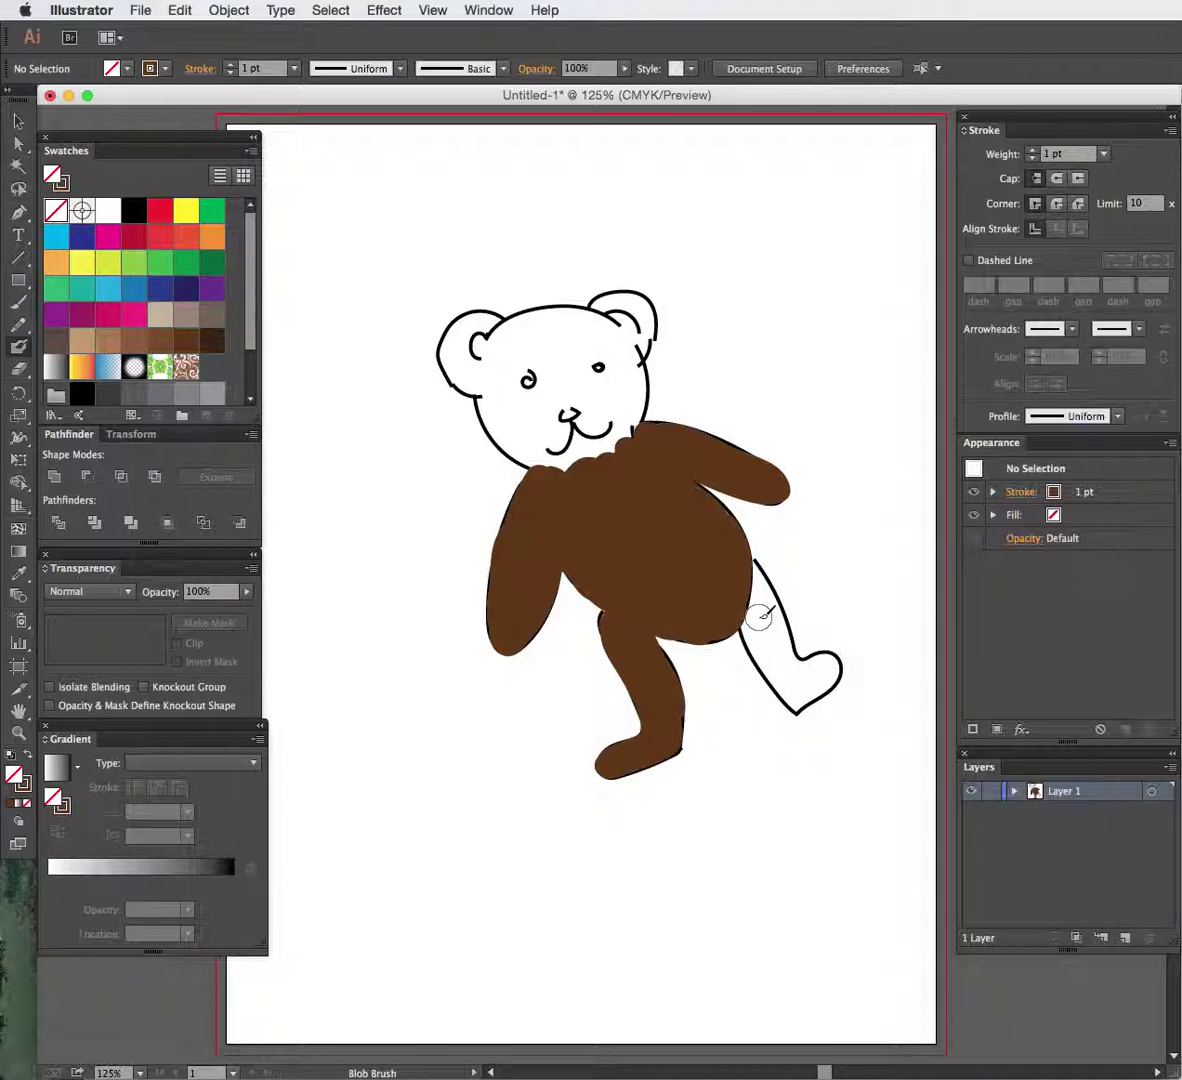
pyautogui.moveTo(762, 615)
pyautogui.mouseDown()
pyautogui.moveTo(757, 633)
pyautogui.moveTo(801, 693)
pyautogui.mouseUp()
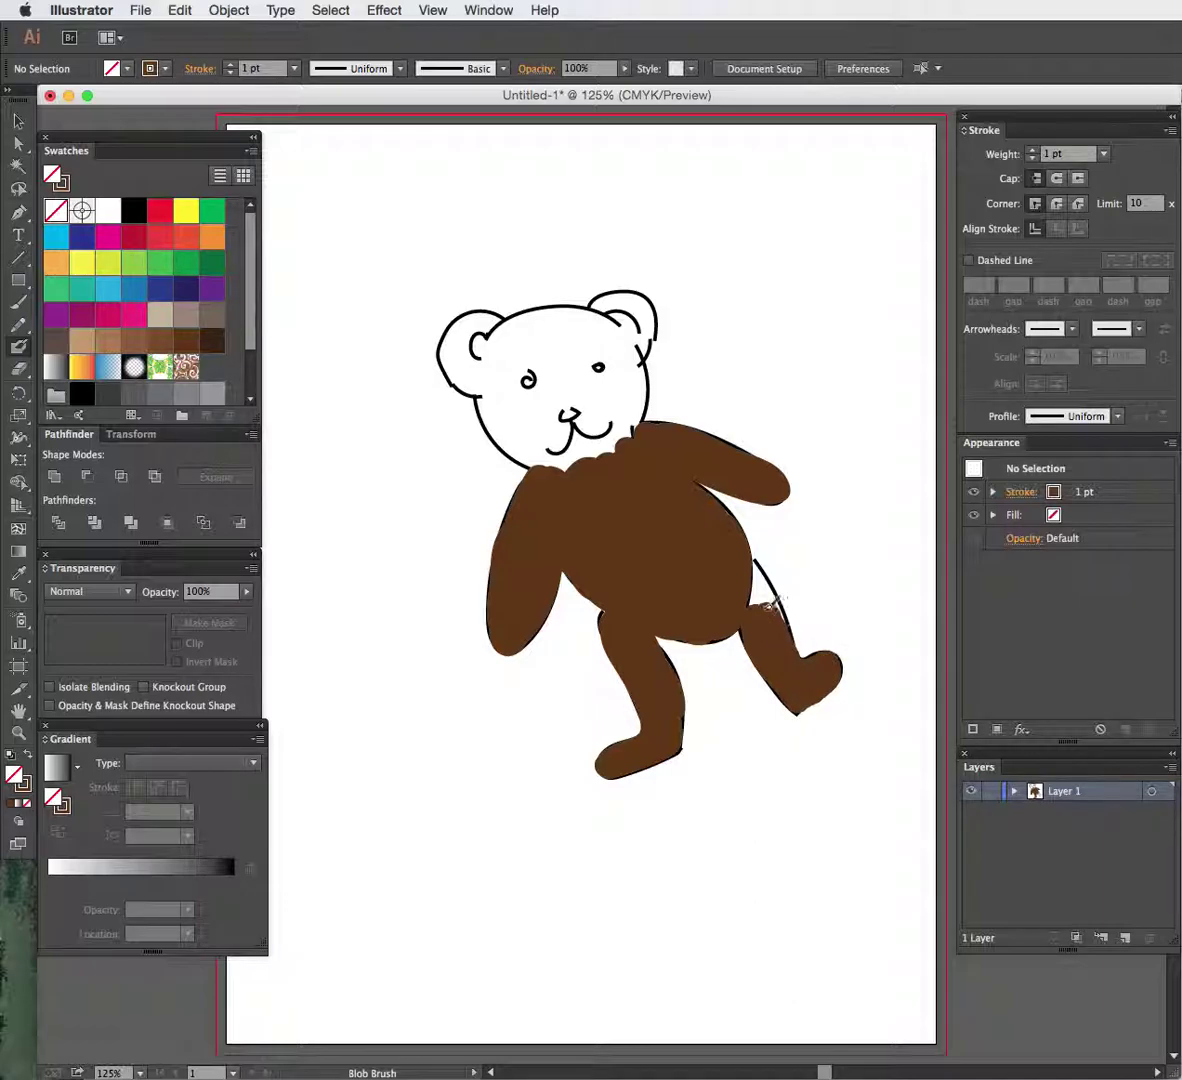
pyautogui.moveTo(766, 603); pyautogui.dragTo(748, 563)
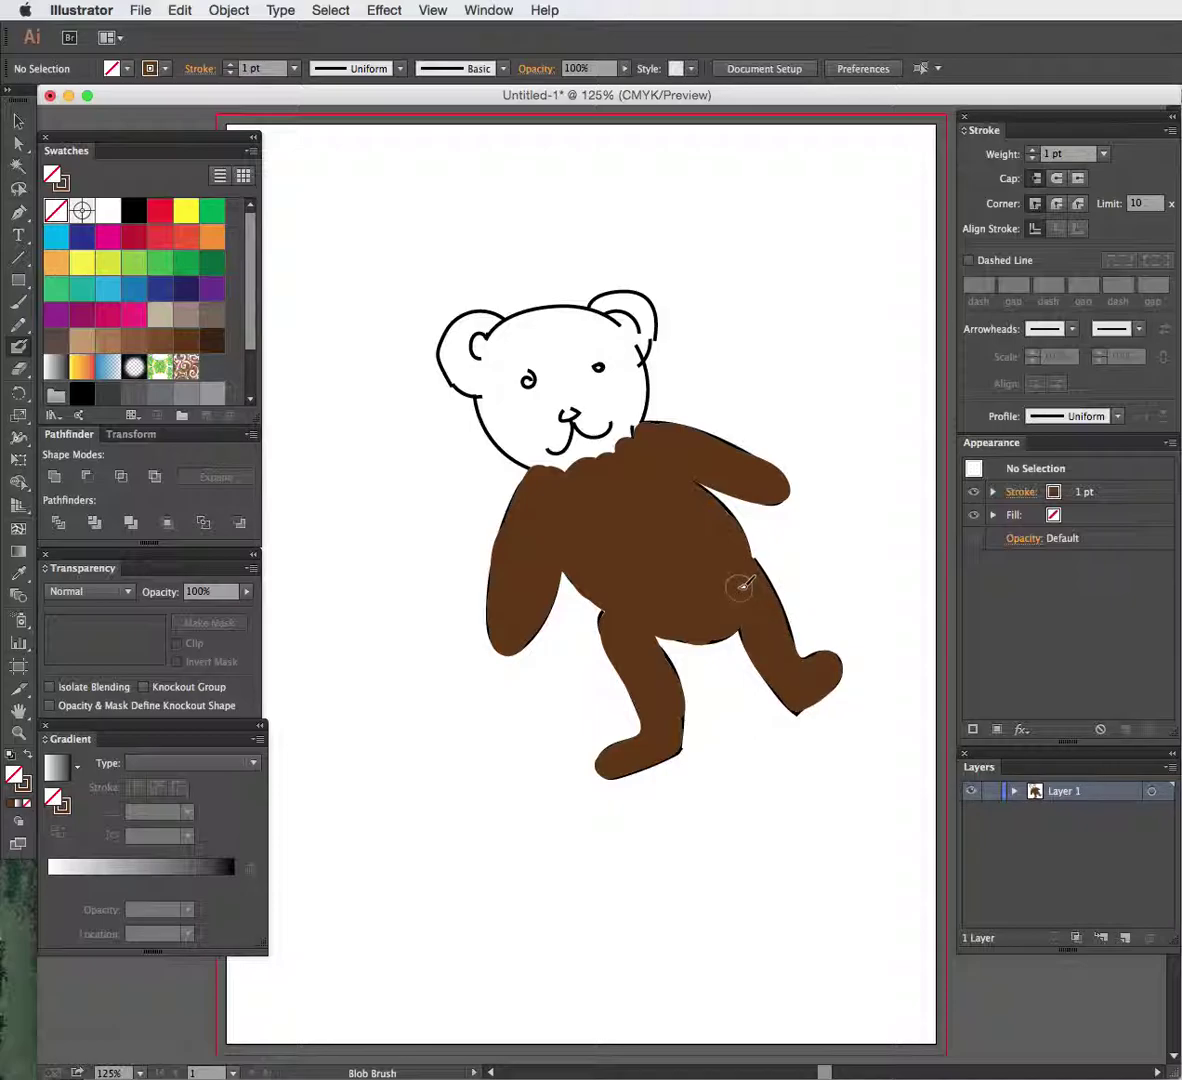
# Step: Unite the brown leg, body, arm and lower-leg pieces into a single shape with Pathfinder
pyautogui.keyDown('super'); pyautogui.click(731, 607); pyautogui.keyUp('super')
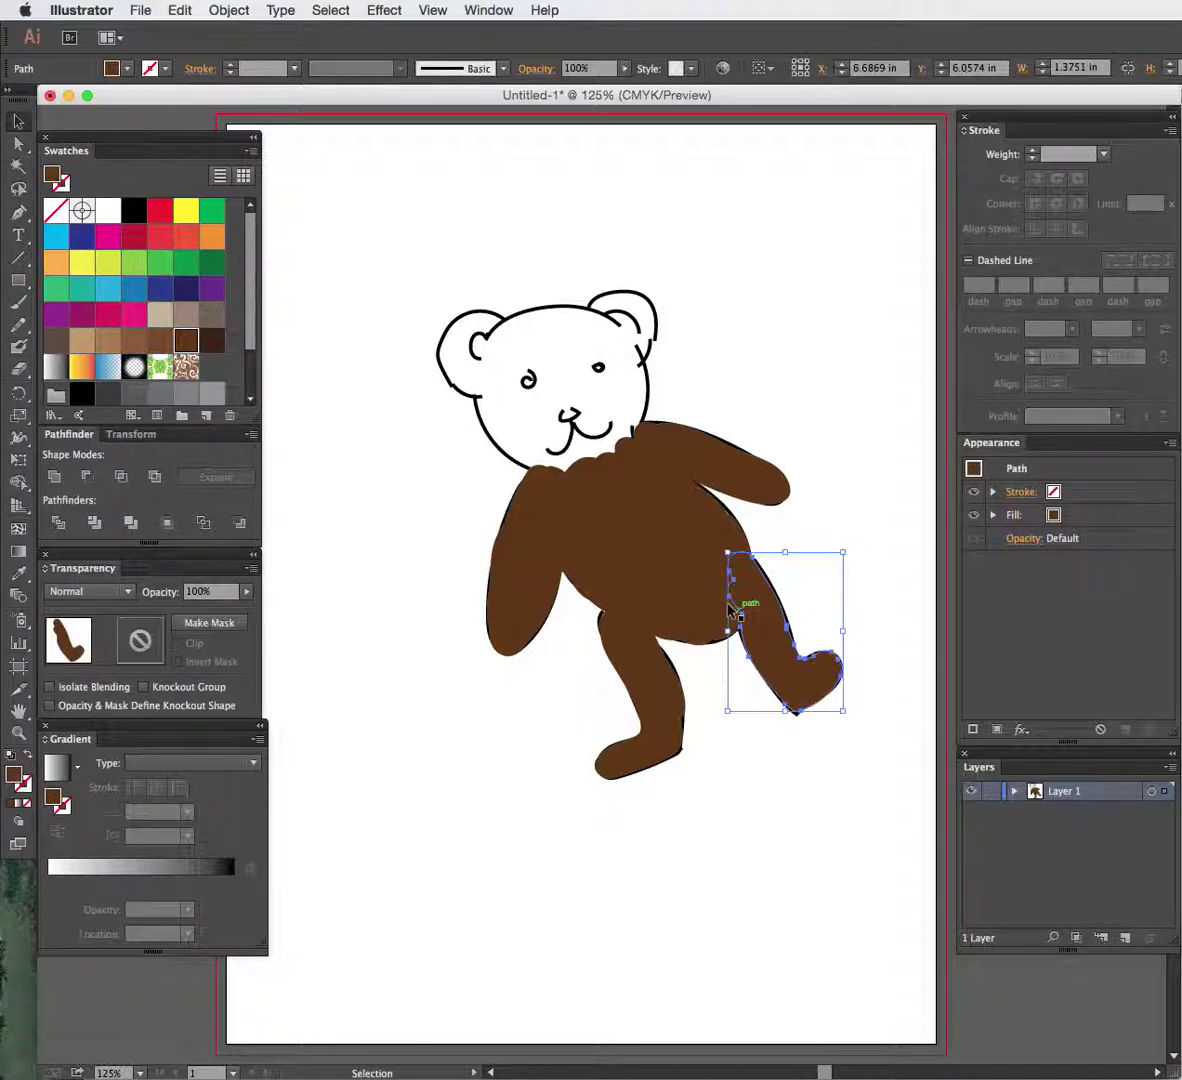
pyautogui.keyDown('shift'); pyautogui.keyDown('super'); pyautogui.click(677, 597); pyautogui.keyUp('super'); pyautogui.keyUp('shift')
pyautogui.keyDown('shift'); pyautogui.keyDown('super'); pyautogui.click(515, 580); pyautogui.keyUp('super'); pyautogui.keyUp('shift')
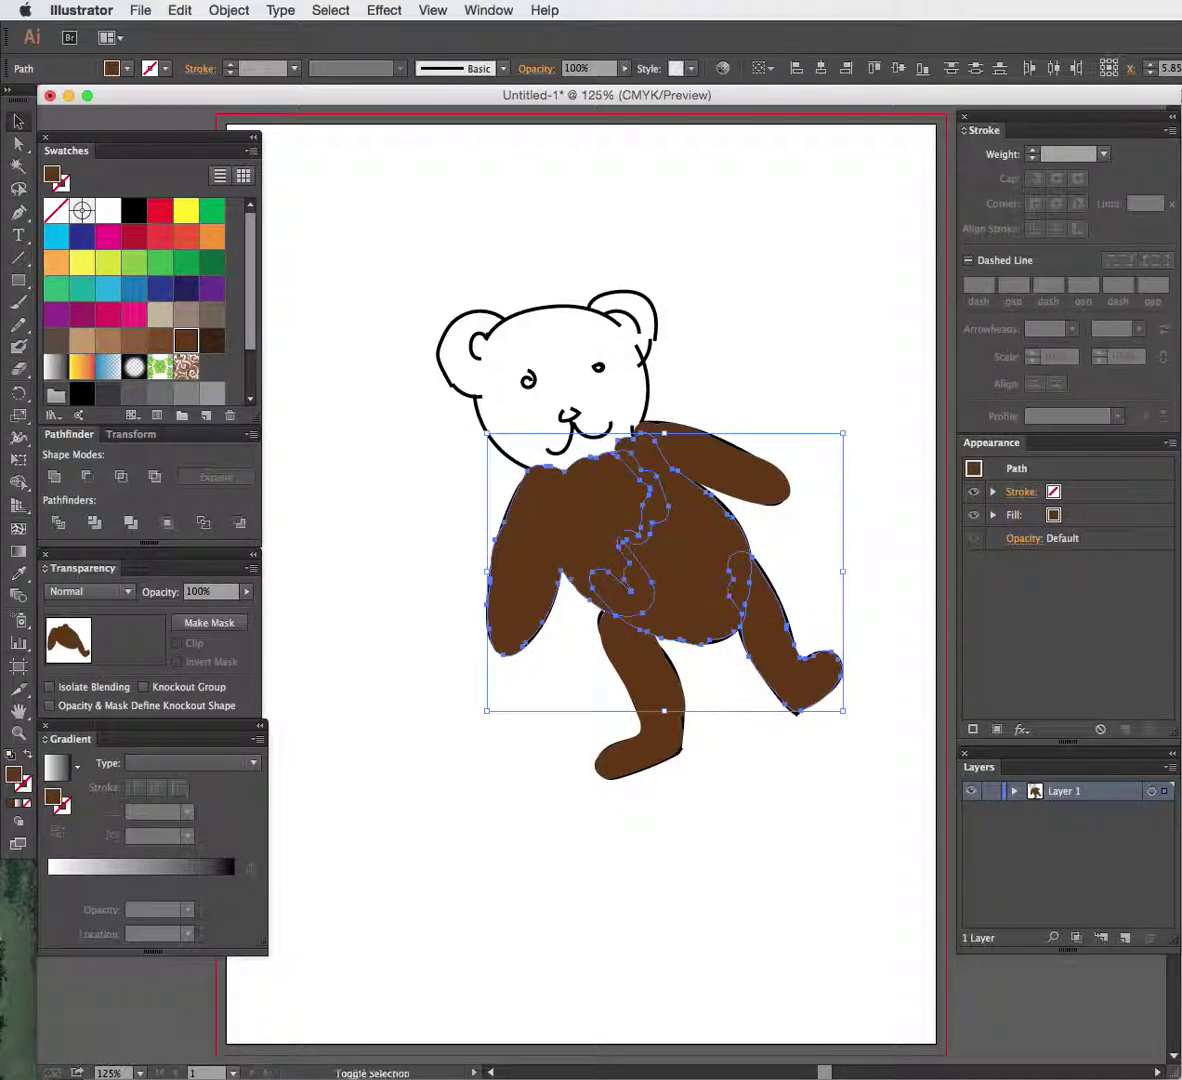
pyautogui.keyDown('shift'); pyautogui.keyDown('super'); pyautogui.click(645, 690); pyautogui.keyUp('super'); pyautogui.keyUp('shift')
pyautogui.keyDown('shift'); pyautogui.keyDown('super'); pyautogui.click(724, 498); pyautogui.keyUp('super'); pyautogui.keyUp('shift')
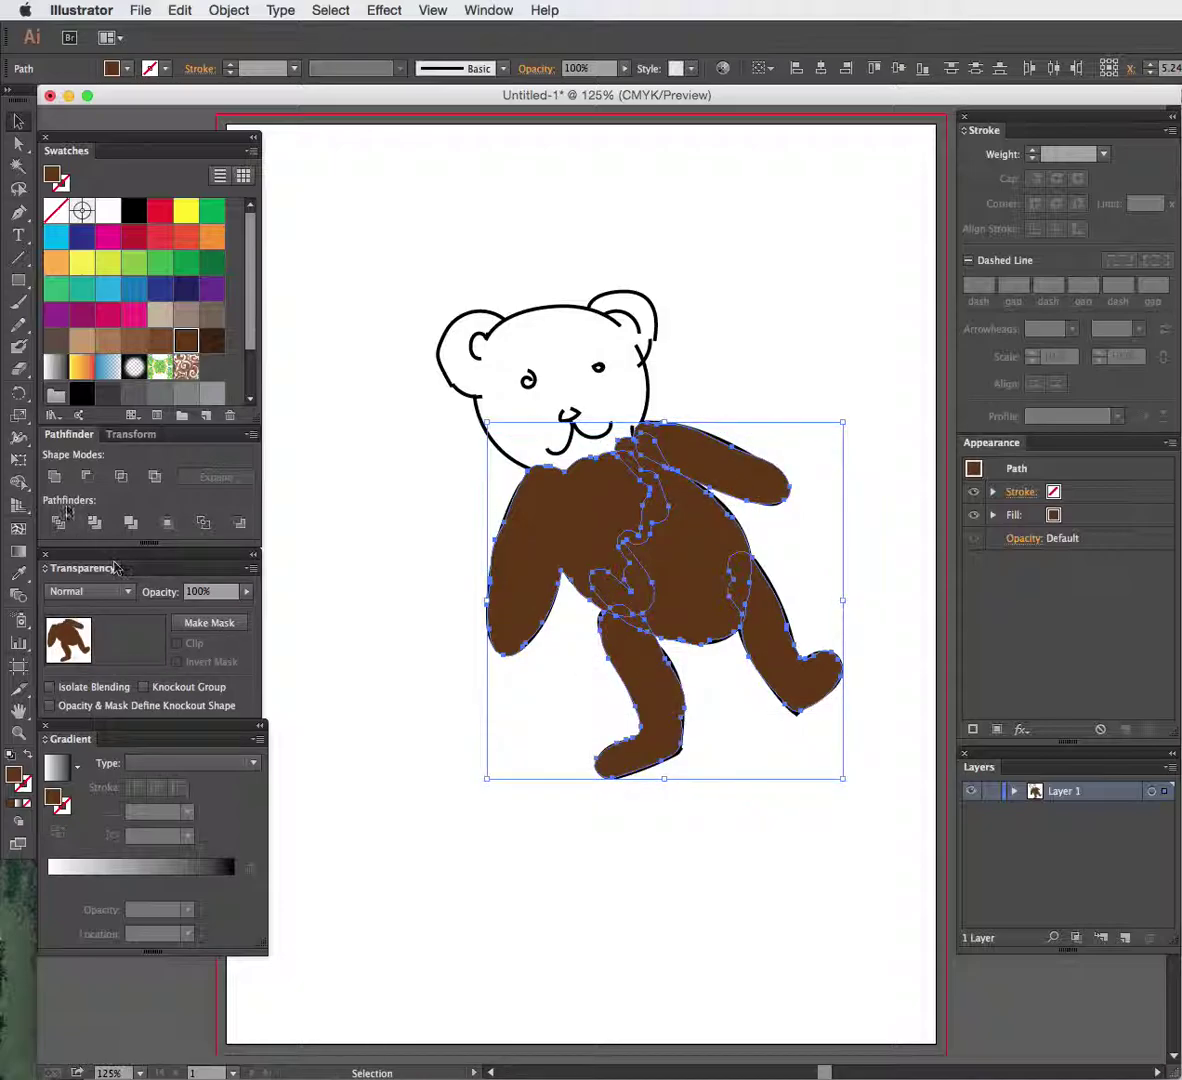
pyautogui.click(56, 478)
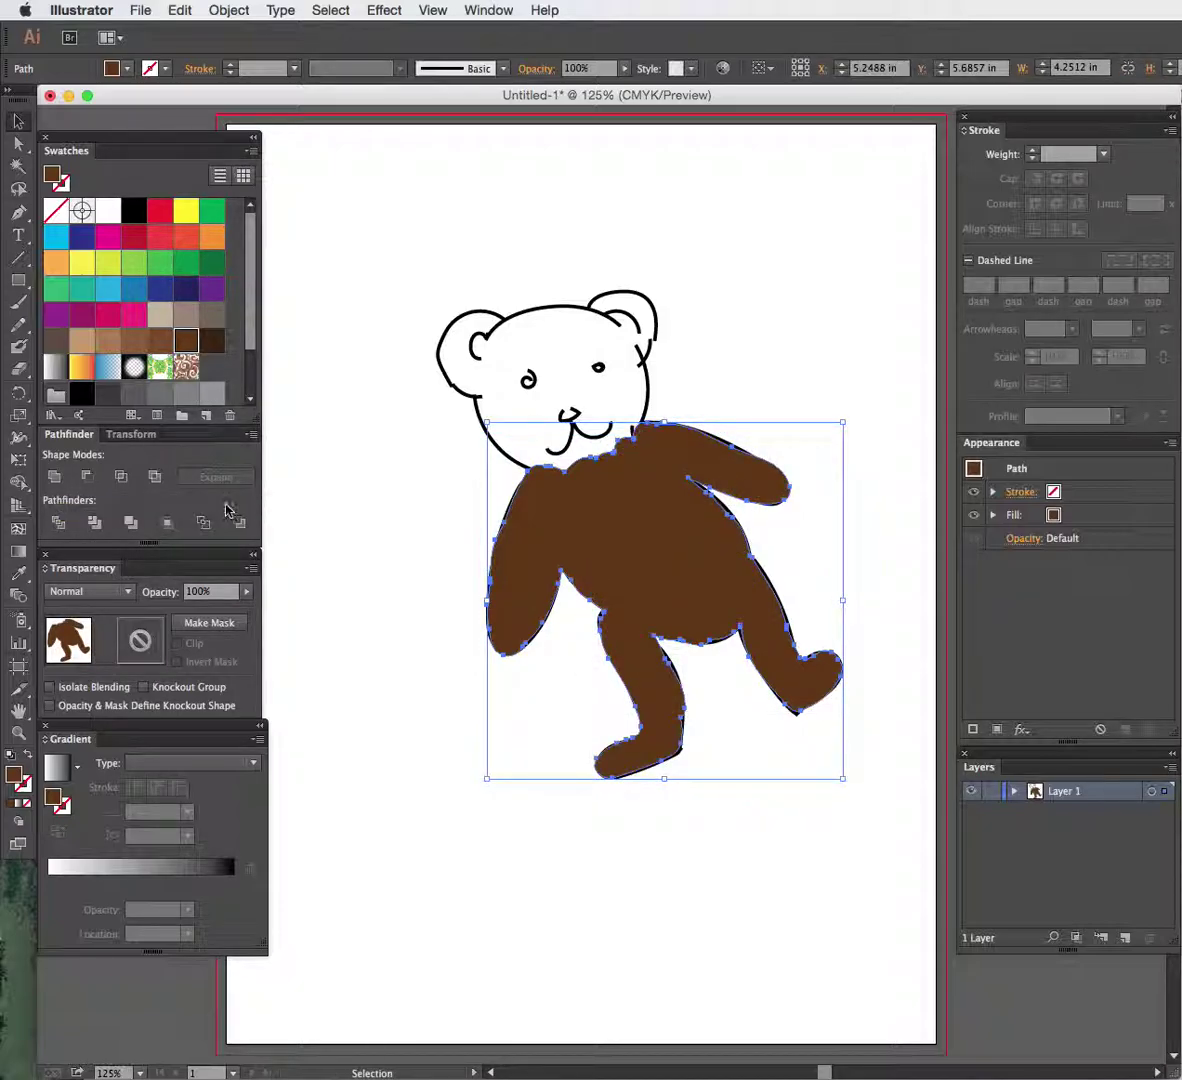
# Step: Reselect the merged brown shape to inspect its anchor points, then deselect it
pyautogui.click(285, 528)
pyautogui.click(614, 551)
pyautogui.press('a')
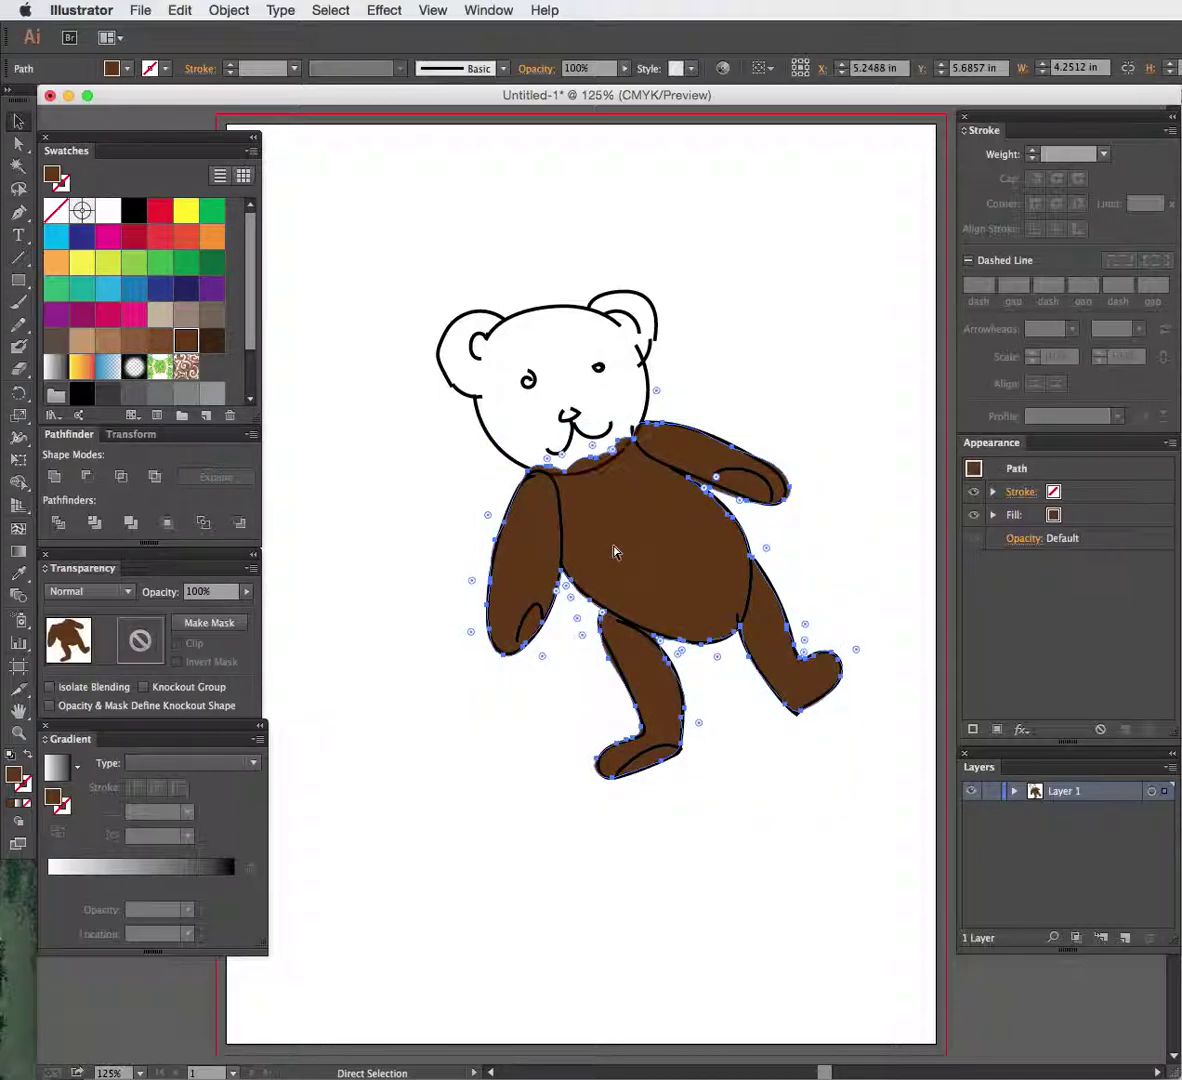
pyautogui.press('v')
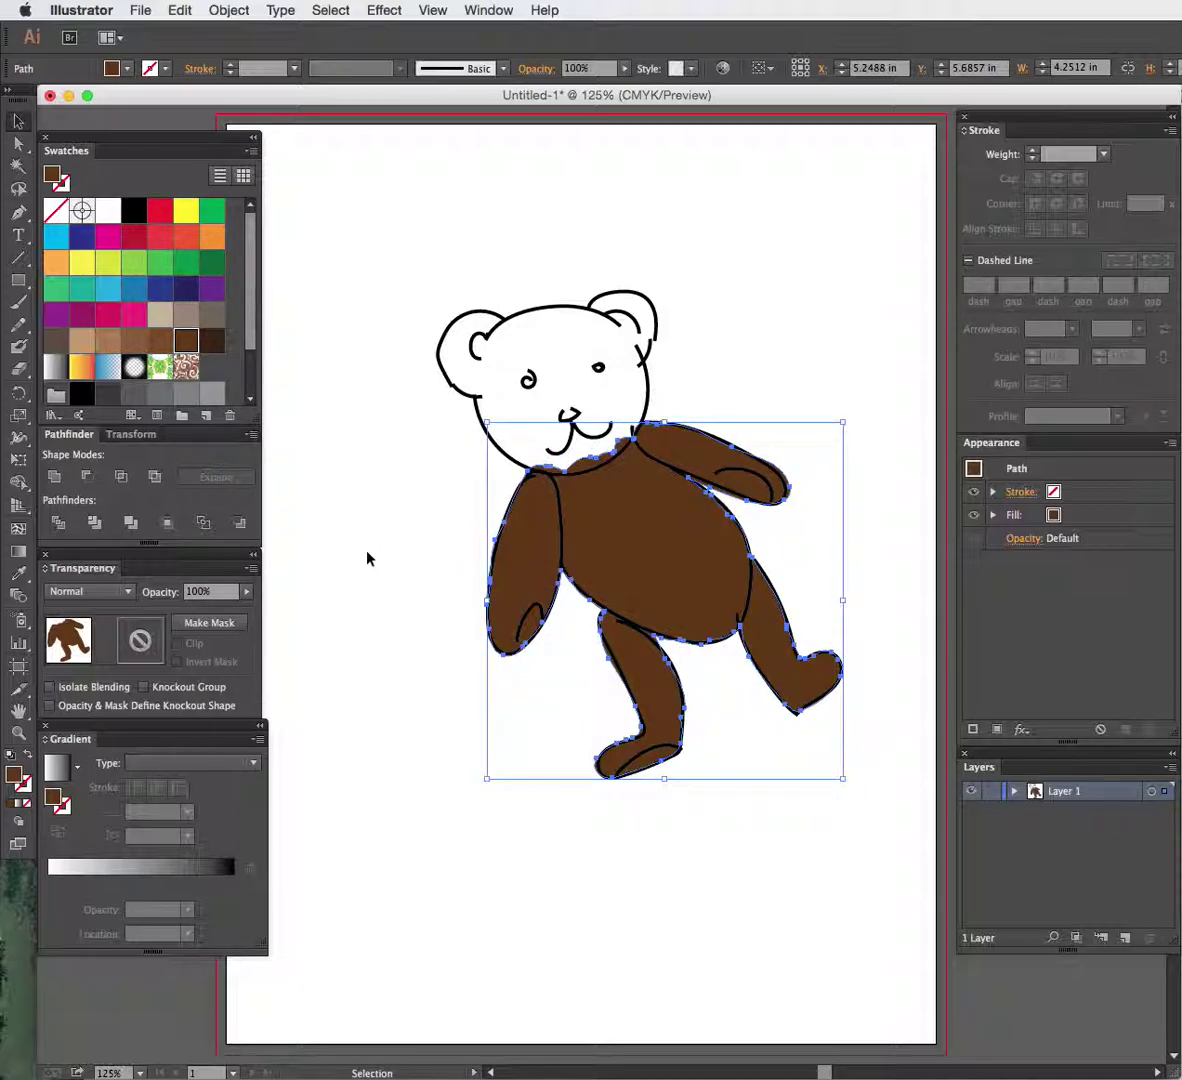
pyautogui.click(389, 570)
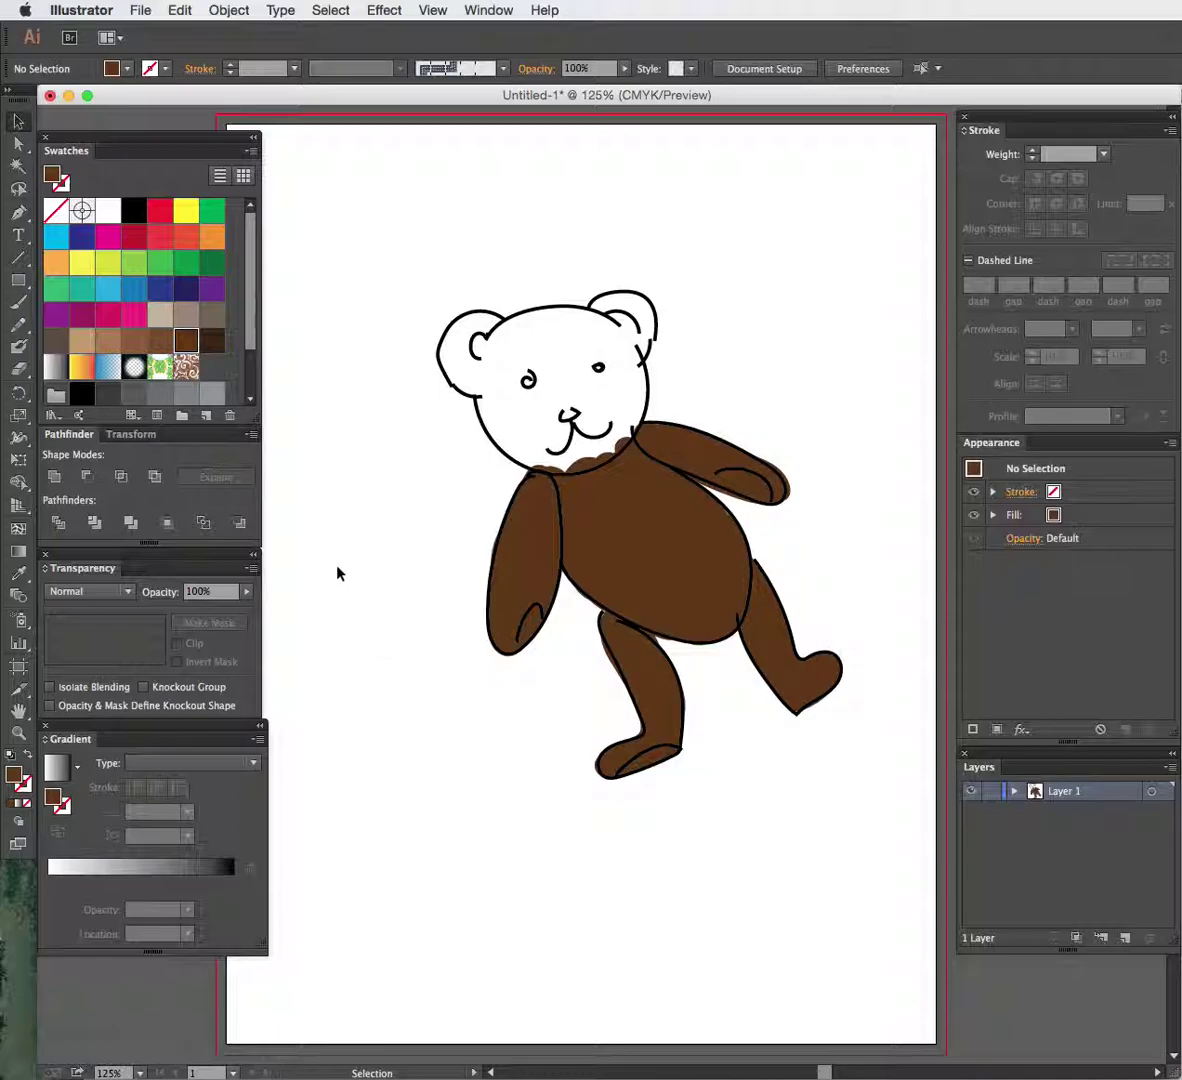
# Step: Check the left arm outline, choose the Eraser, and zoom to about 628% on the right arm
pyautogui.click(556, 489)
pyautogui.click(413, 504)
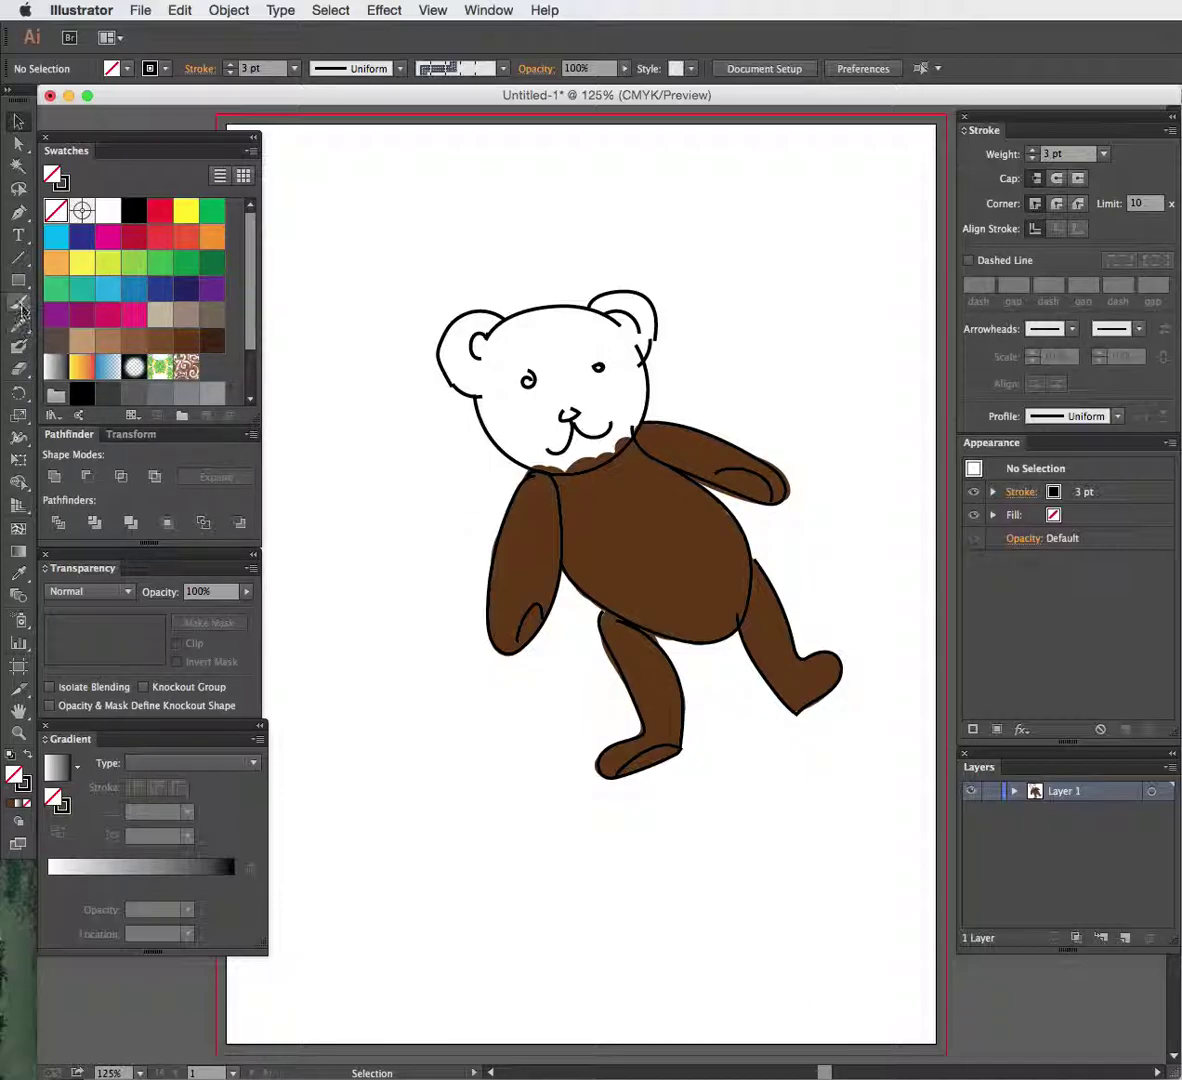
pyautogui.click(18, 370)
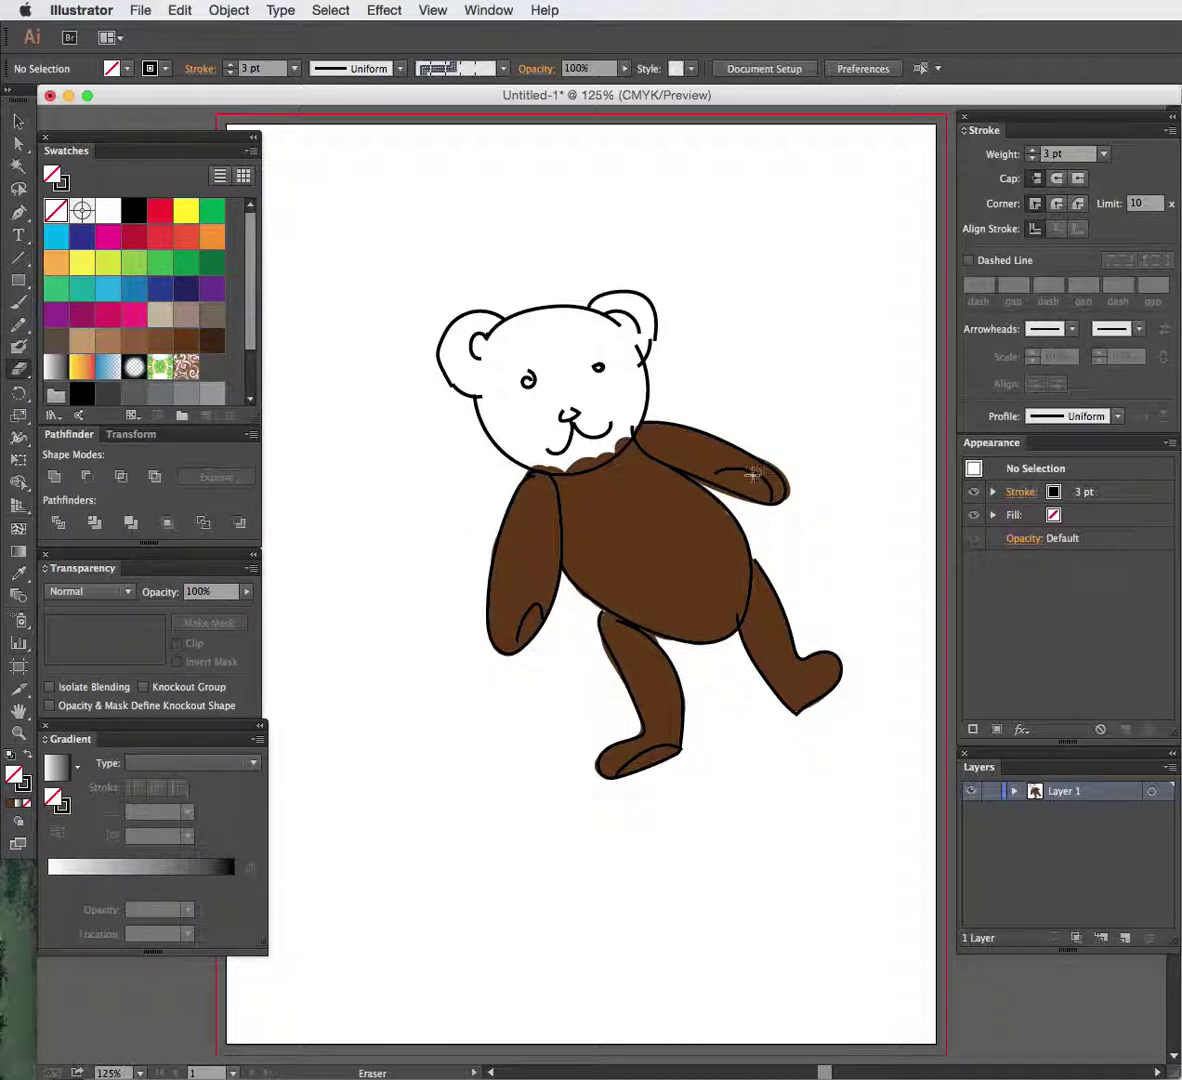
pyautogui.hotkey('ctrl', 'space')
pyautogui.moveTo(607, 409); pyautogui.dragTo(853, 605)
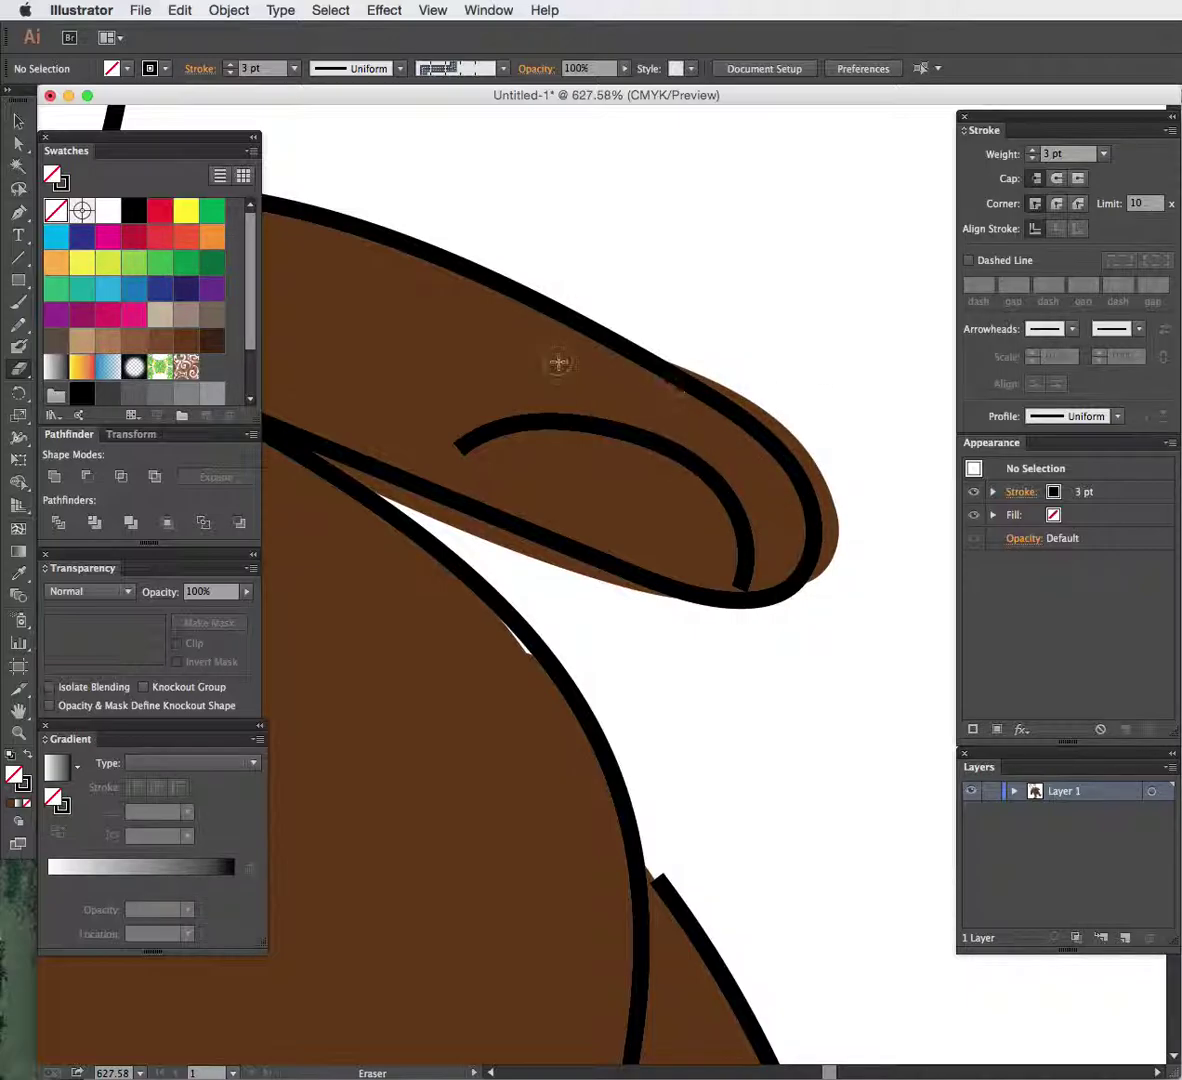
# Step: Select the brown shape and erase its overflow along the arm's upper and lower edges
pyautogui.press('v')
pyautogui.click(498, 370)
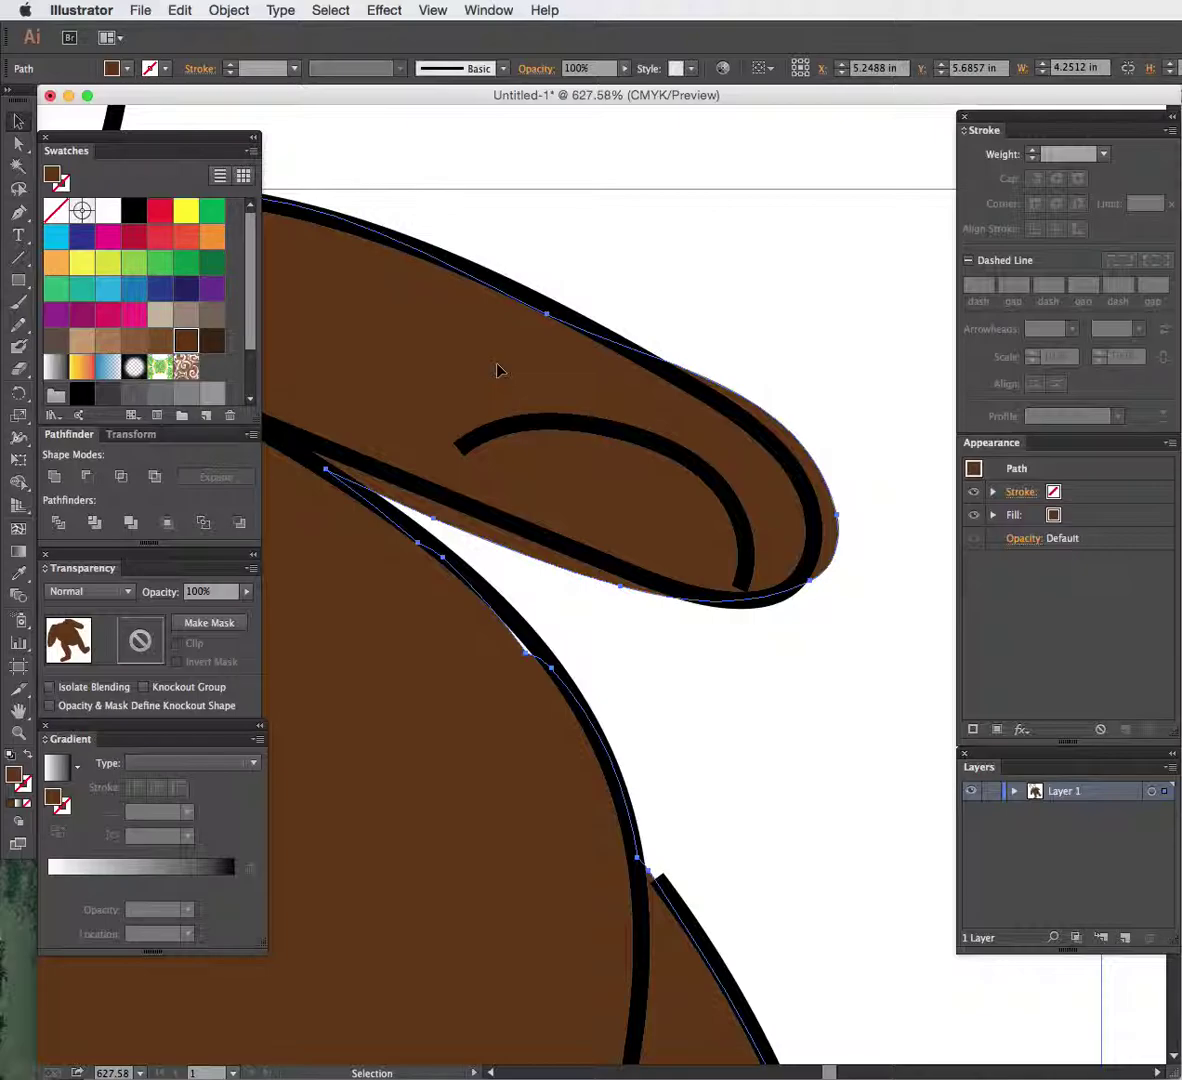
pyautogui.hotkey('shift', 'e')
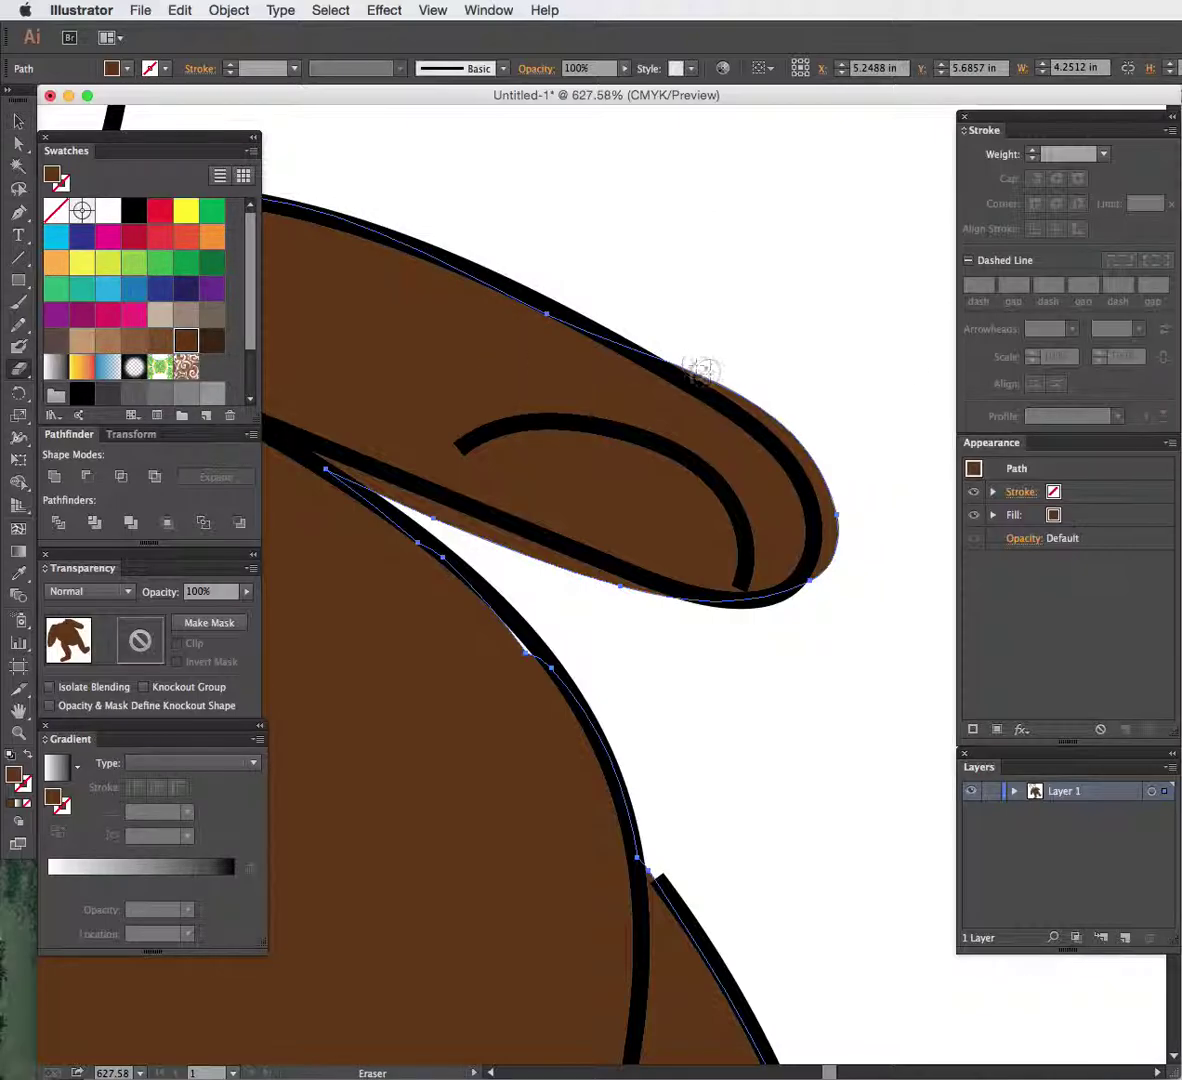
pyautogui.moveTo(693, 357)
pyautogui.mouseDown()
pyautogui.moveTo(673, 348)
pyautogui.moveTo(699, 367)
pyautogui.moveTo(648, 331)
pyautogui.moveTo(799, 443)
pyautogui.moveTo(830, 555)
pyautogui.moveTo(803, 602)
pyautogui.moveTo(665, 633)
pyautogui.moveTo(691, 601)
pyautogui.moveTo(430, 501)
pyautogui.moveTo(495, 549)
pyautogui.mouseUp()
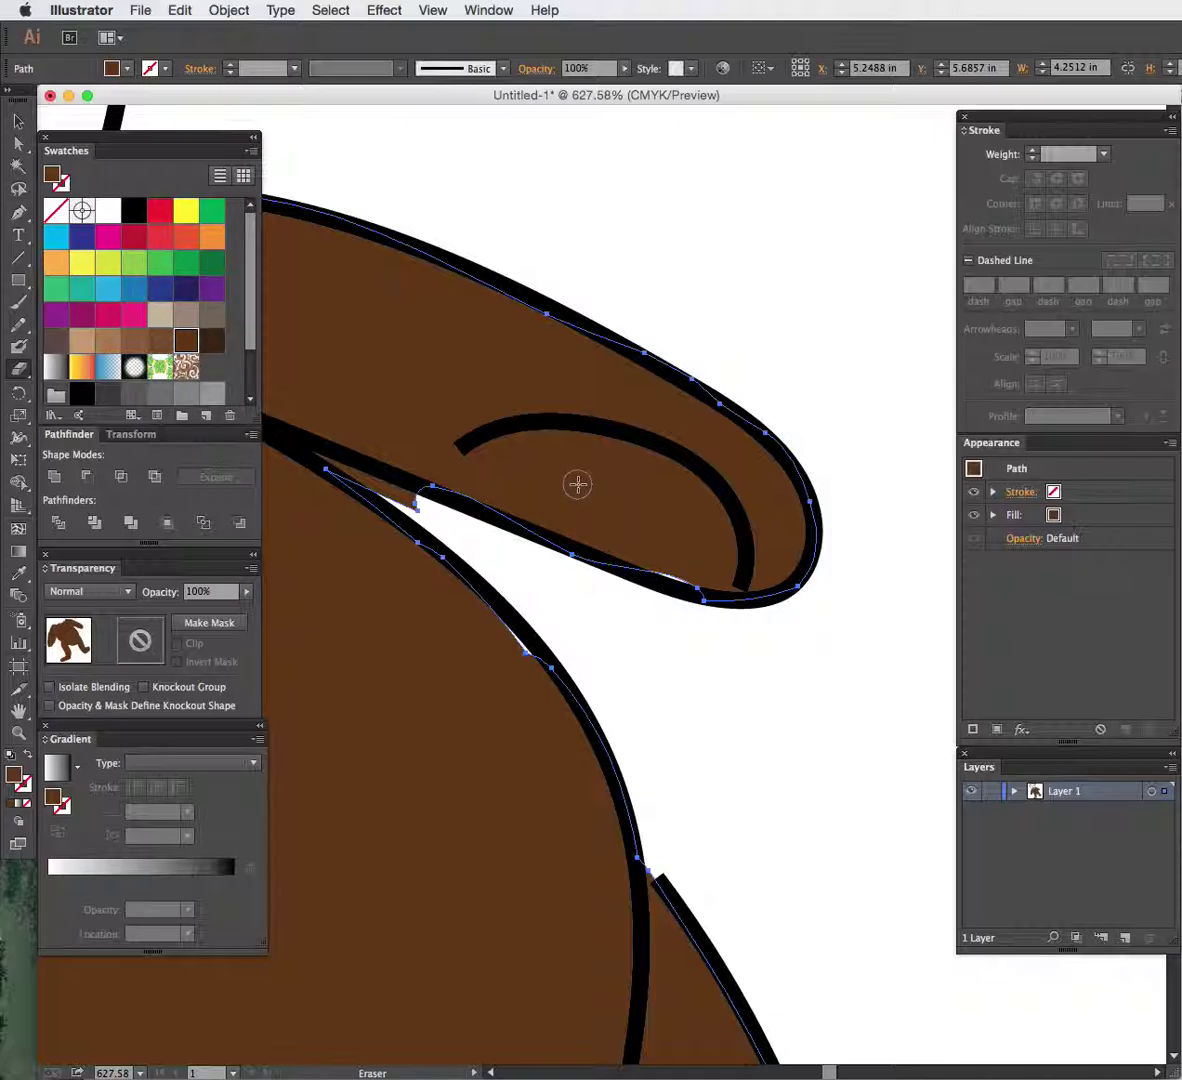
pyautogui.moveTo(430, 490)
pyautogui.mouseDown()
pyautogui.moveTo(414, 501)
pyautogui.moveTo(310, 452)
pyautogui.mouseUp()
# Step: Pan down and trim the brown spilling past the leg and foot outlines
pyautogui.moveTo(594, 834)
pyautogui.mouseDown()
pyautogui.moveTo(811, 508)
pyautogui.moveTo(719, 577)
pyautogui.moveTo(837, 435)
pyautogui.moveTo(639, 591)
pyautogui.moveTo(538, 543)
pyautogui.moveTo(594, 569)
pyautogui.moveTo(643, 624)
pyautogui.moveTo(683, 641)
pyautogui.mouseUp()
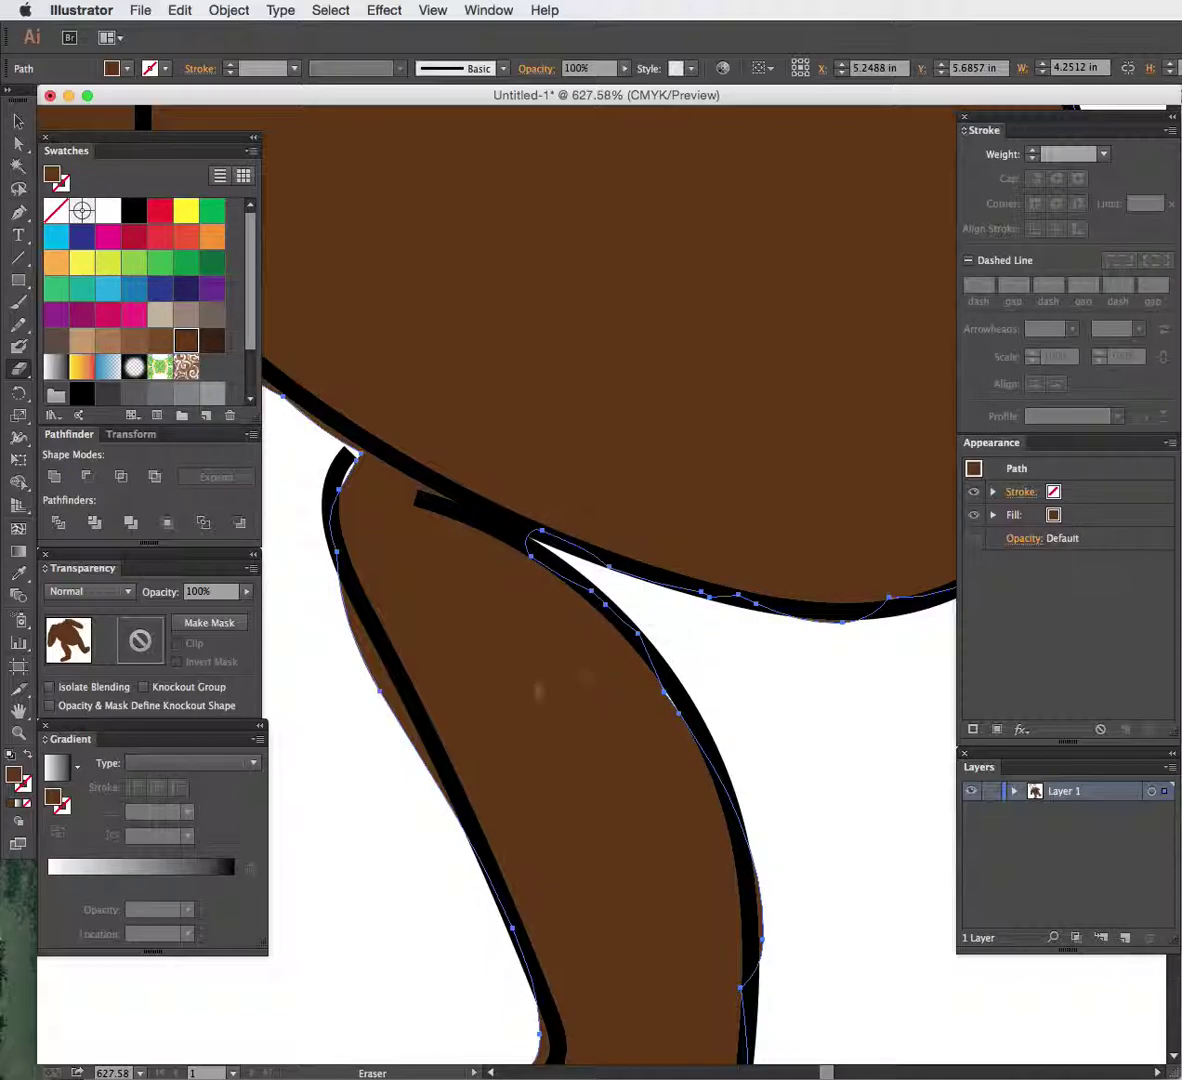
pyautogui.moveTo(345, 585)
pyautogui.mouseDown()
pyautogui.moveTo(342, 606)
pyautogui.moveTo(440, 812)
pyautogui.mouseUp()
pyautogui.press('space')
pyautogui.moveTo(472, 991)
pyautogui.mouseDown()
pyautogui.moveTo(412, 671)
pyautogui.moveTo(483, 712)
pyautogui.moveTo(371, 771)
pyautogui.mouseUp()
pyautogui.hscroll(2, 702, 666)
pyautogui.hscroll(10, 306, 570)
pyautogui.moveTo(870, 576); pyautogui.dragTo(789, 634)
# Step: Zoom out to fit the whole bear and deselect the brown body shape
pyautogui.press('v')
pyautogui.press('super+0')
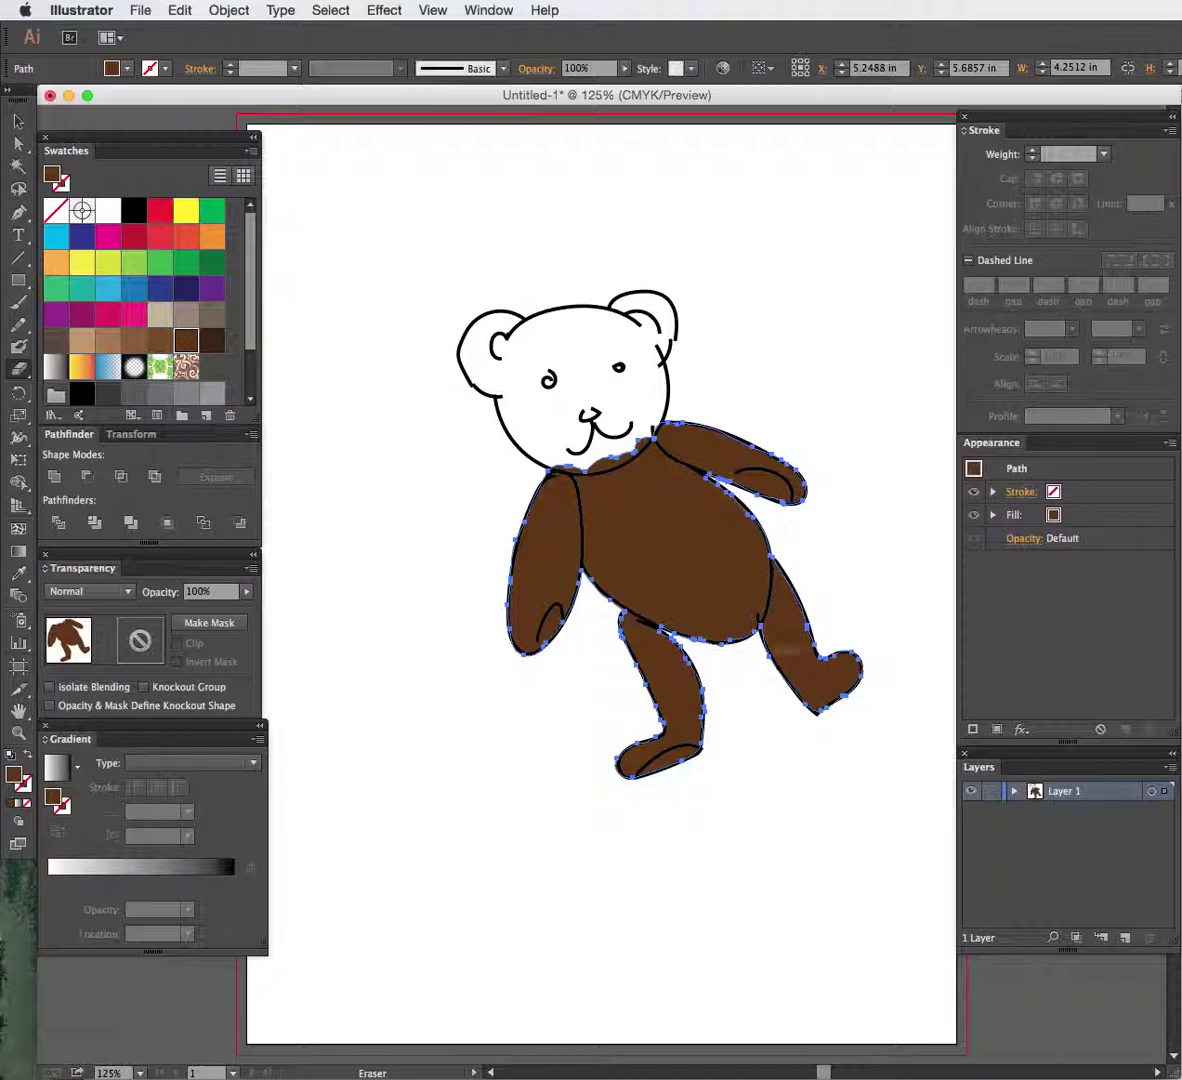
pyautogui.keyDown('super'); pyautogui.click(759, 728); pyautogui.keyUp('super')
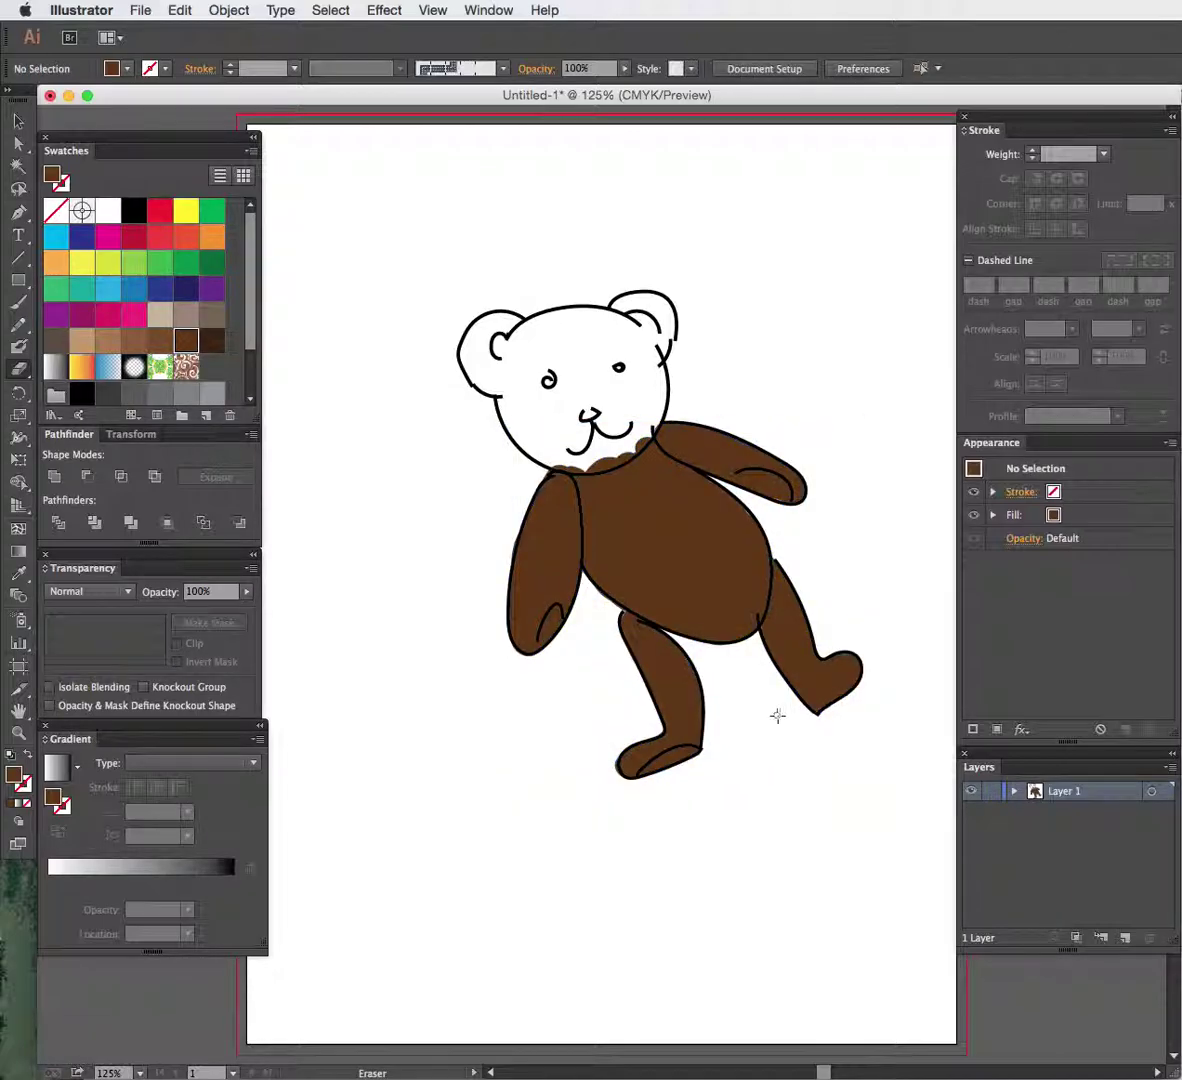